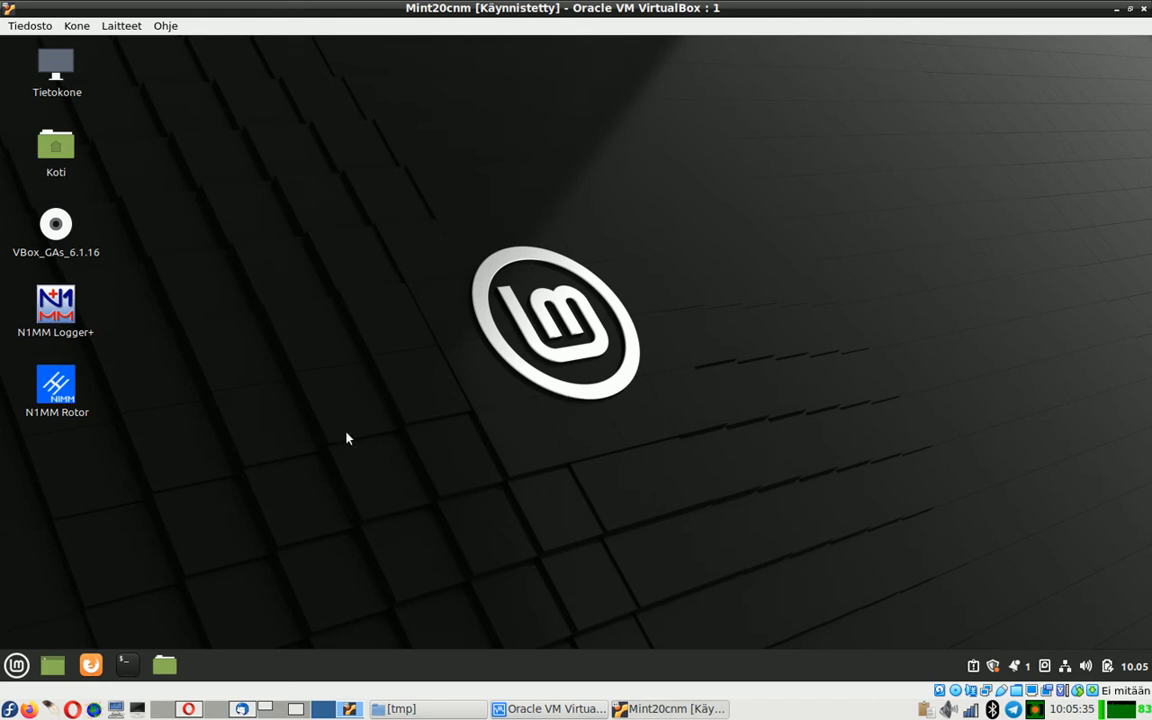
Launch CQRLOG, open the log Log 001 and decline the QSL managers database download.
{"action": "left_click", "coordinate": [20, 667]}
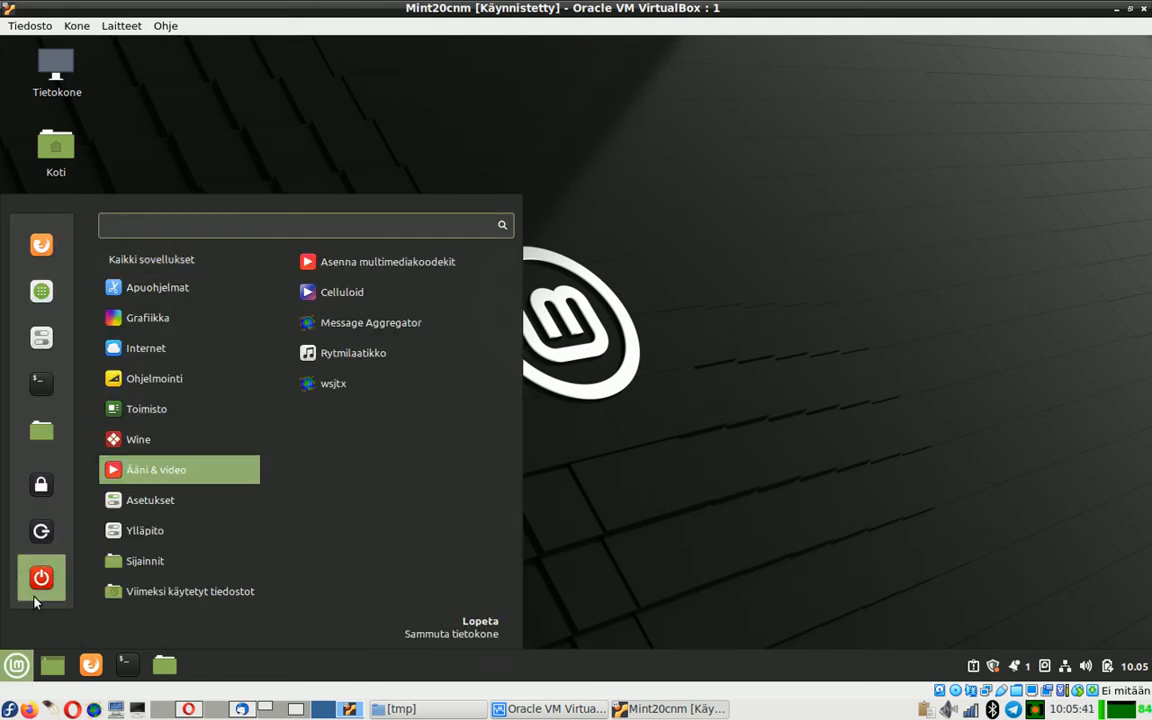
{"action": "left_click", "coordinate": [16, 670]}
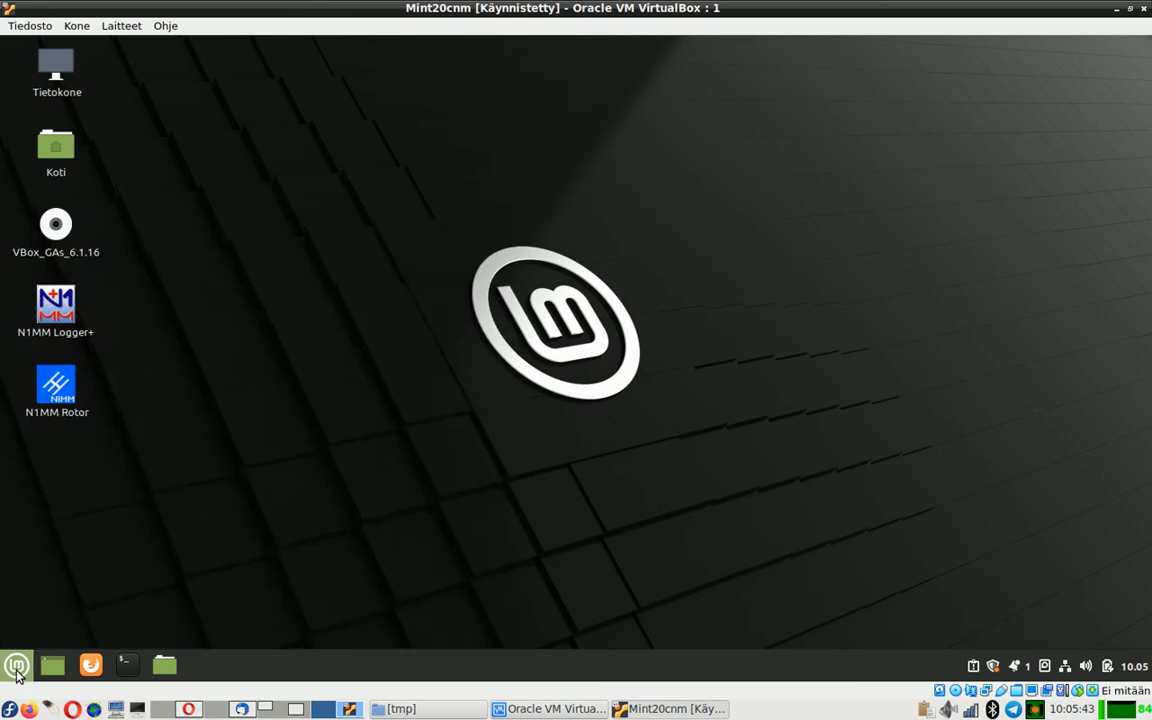
{"action": "left_click", "coordinate": [16, 670]}
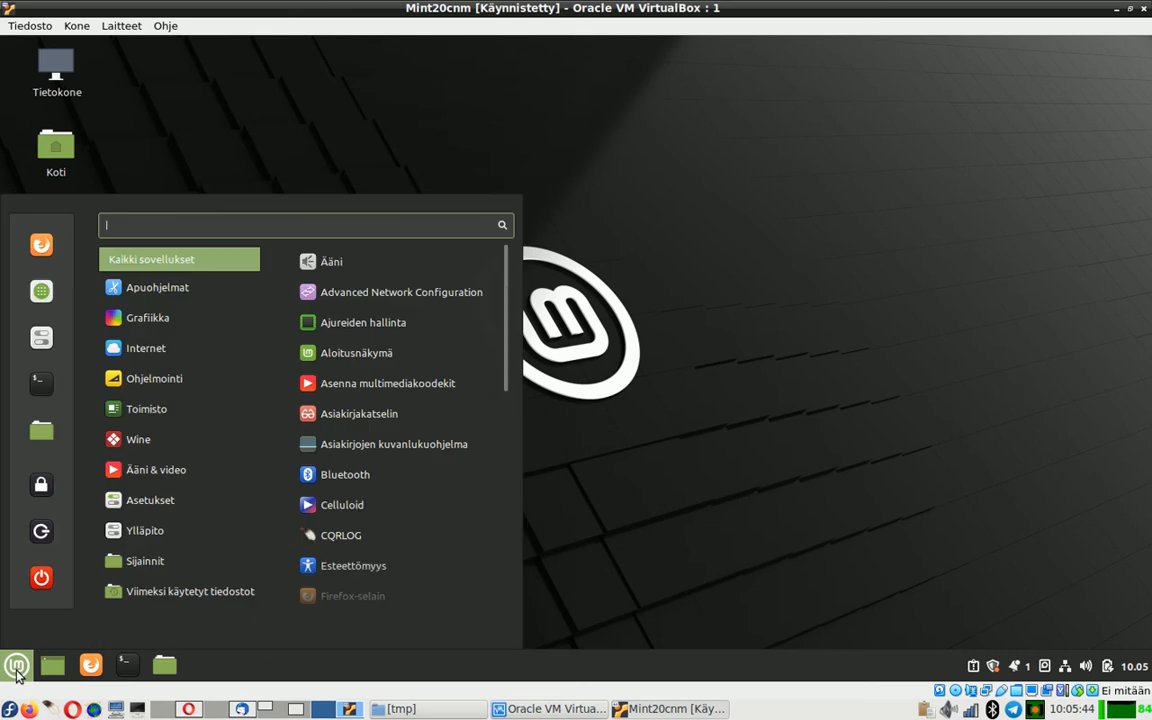
{"action": "left_click", "coordinate": [393, 545]}
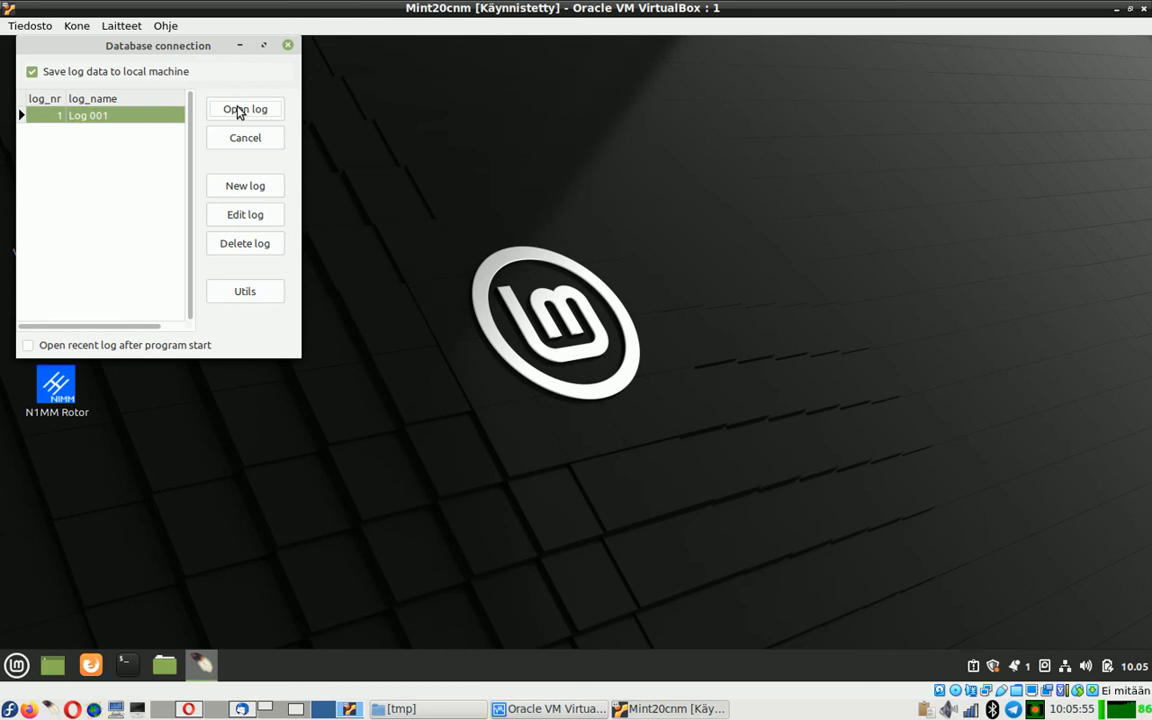
{"action": "left_click", "coordinate": [238, 111]}
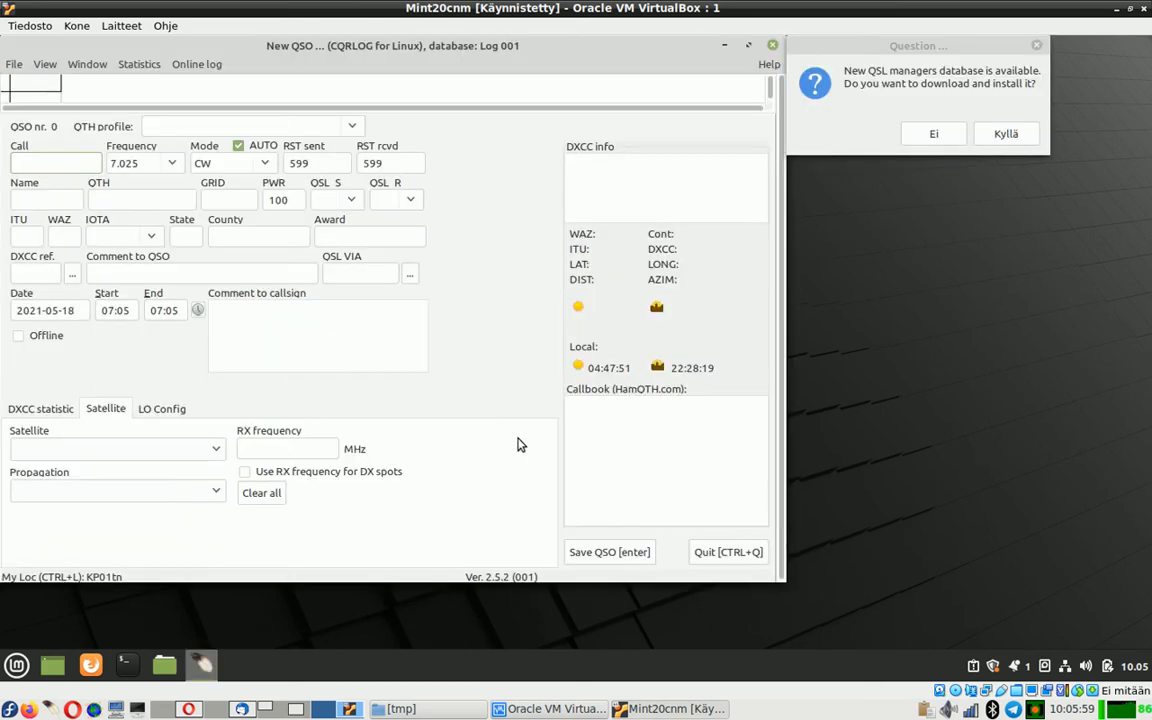
{"action": "left_click", "coordinate": [935, 135]}
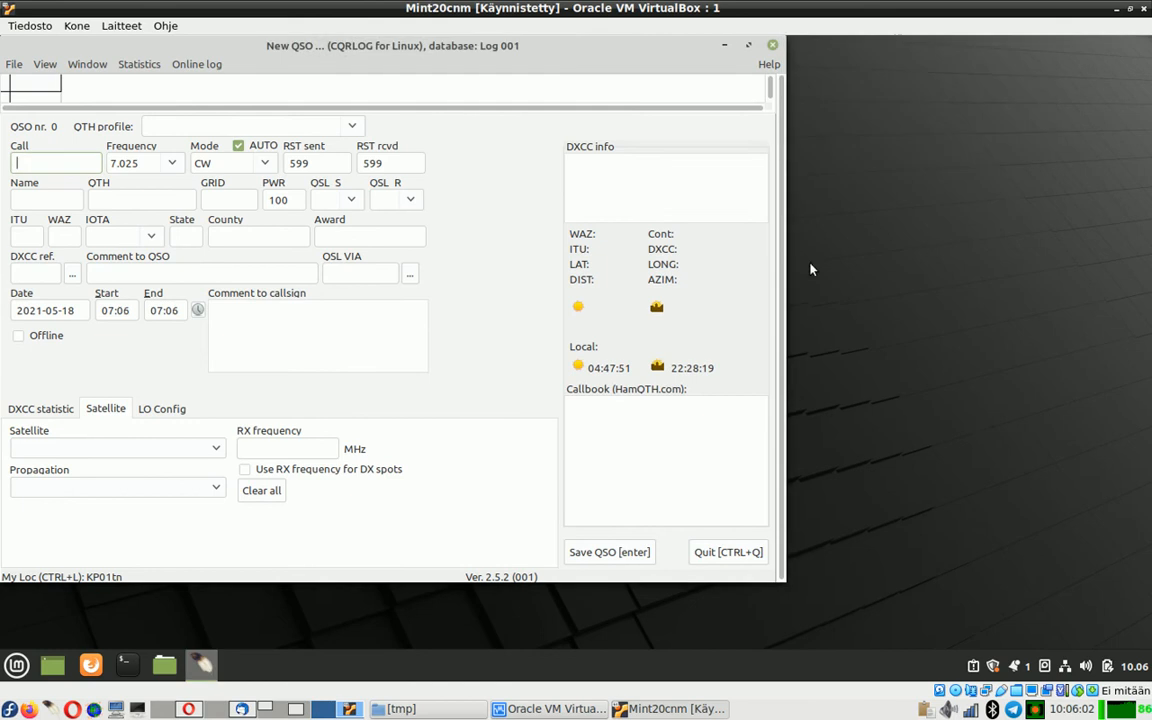
Check the QSO list for contacts saved in Log 001, close it and exit CQRLOG.
{"action": "left_click", "coordinate": [86, 66]}
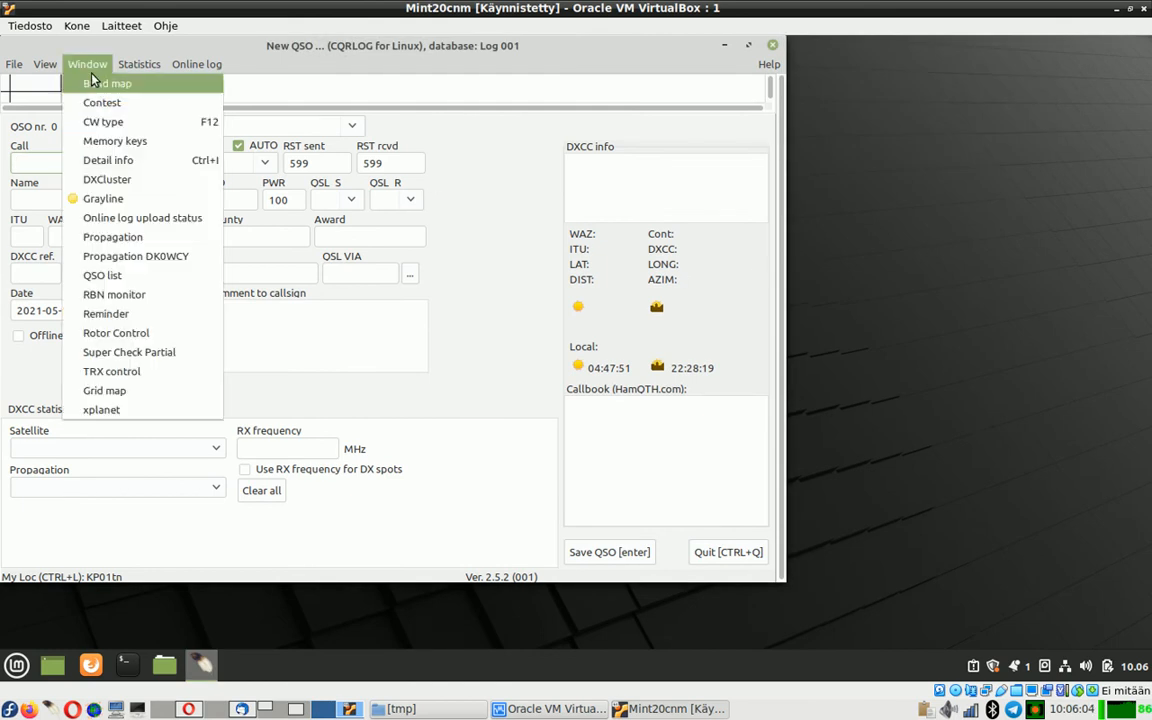
{"action": "left_click", "coordinate": [146, 276]}
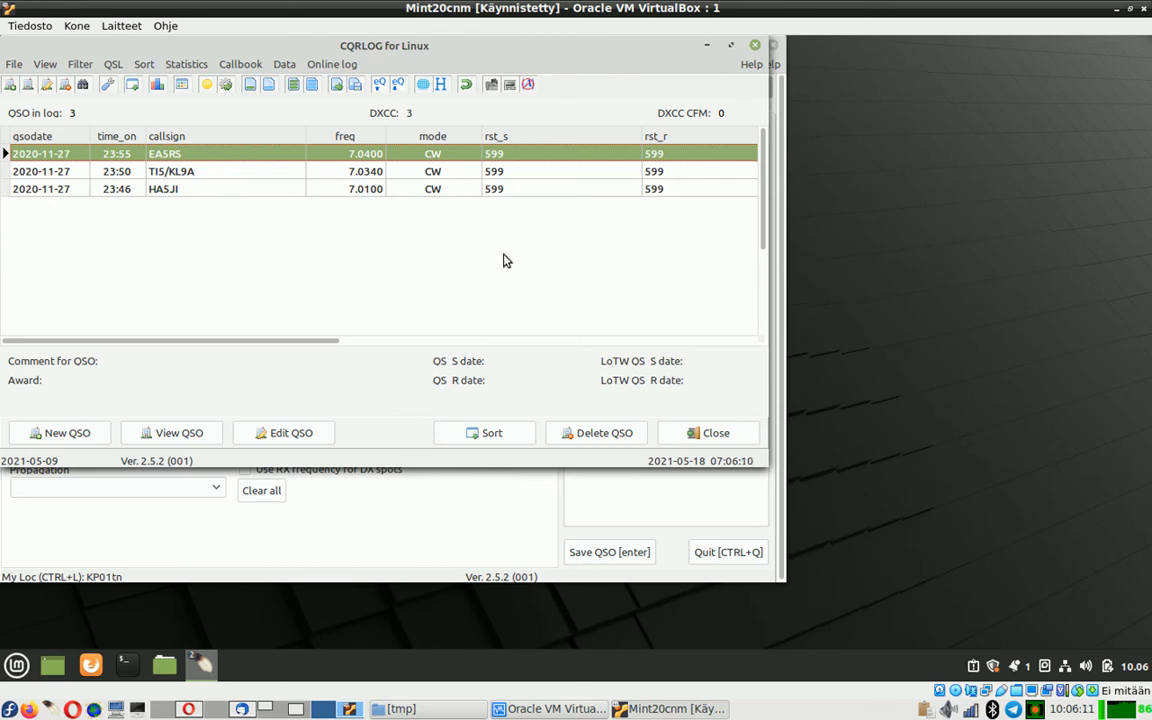
{"action": "left_click", "coordinate": [697, 437]}
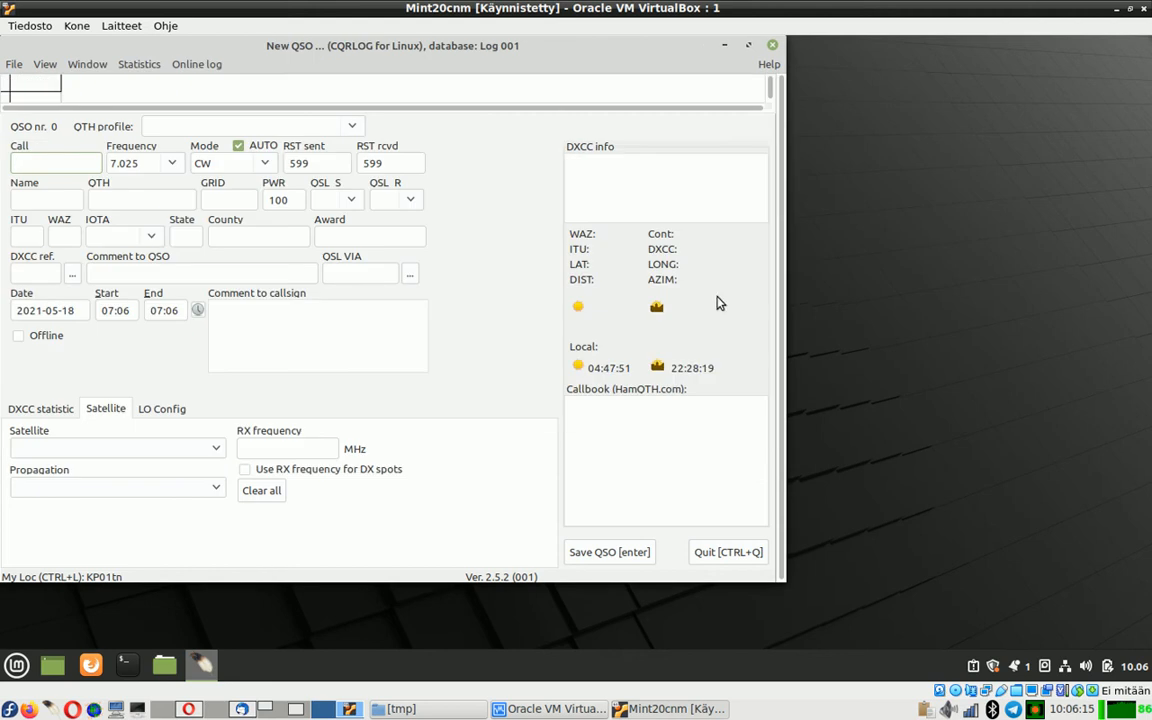
{"action": "left_click", "coordinate": [773, 46]}
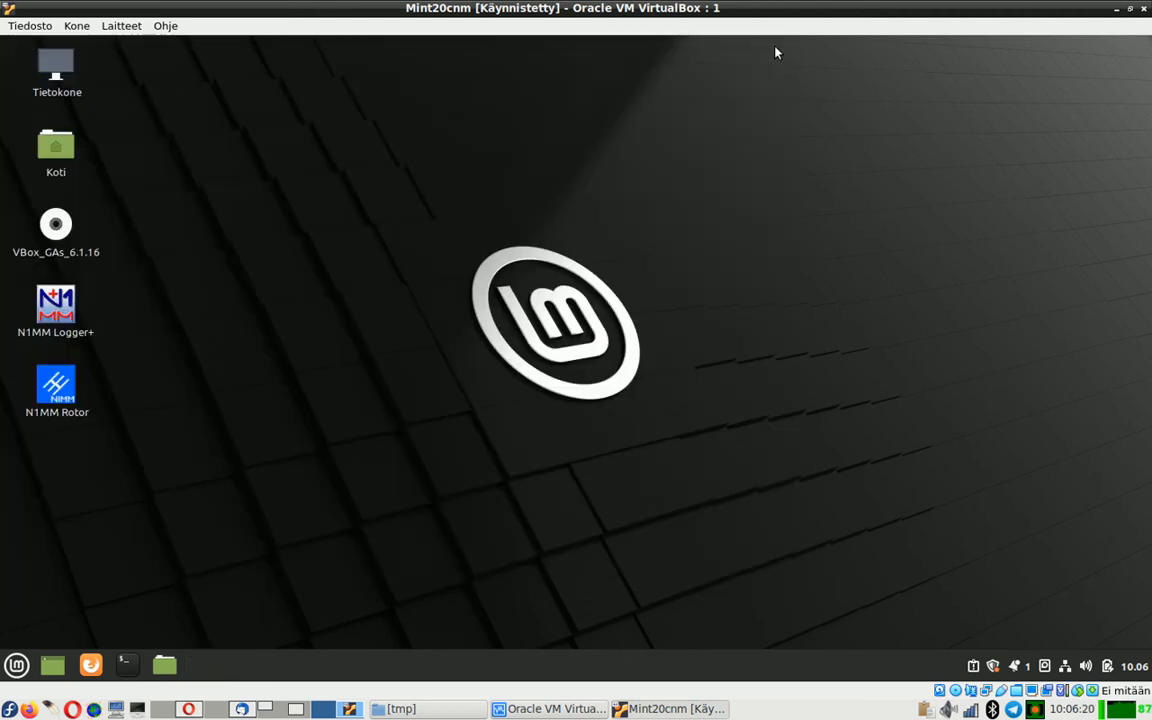
Open a terminal and enter the path /usr/bin/cqrlog at the prompt.
{"action": "left_click", "coordinate": [127, 665]}
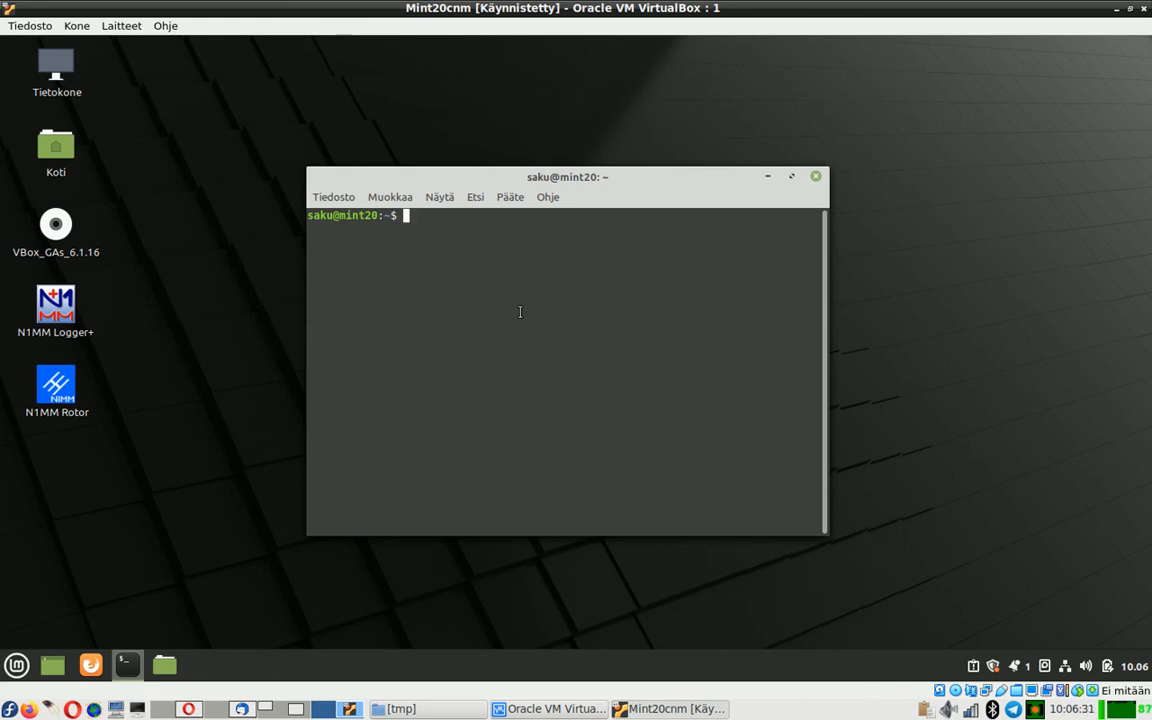
{"action": "type", "text": "/ur"}
{"action": "key", "text": "BackSpace"}
{"action": "key", "text": "BackSpace"}
{"action": "type", "text": "usr//bin/cq"}
{"action": "key", "text": "Tab"}
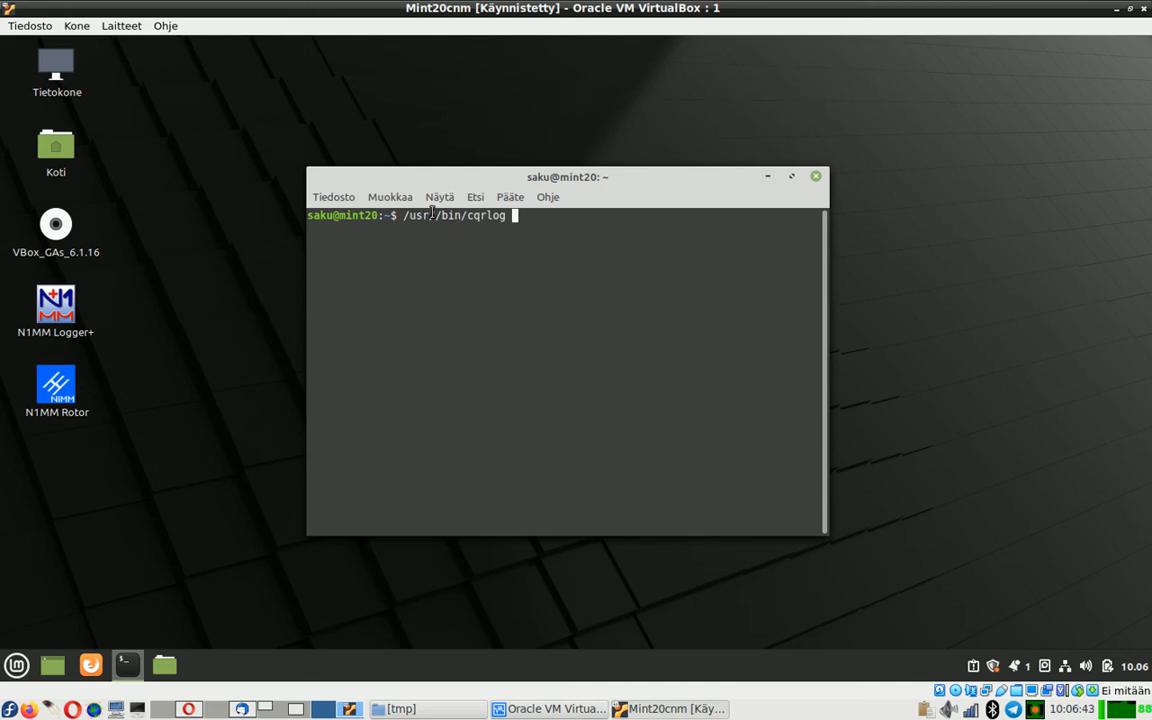
{"action": "key", "text": "Left"}
{"action": "key", "text": "Left"}
{"action": "key", "text": "Left"}
{"action": "key", "text": "Left"}
{"action": "key", "text": "Left"}
{"action": "key", "text": "Left"}
{"action": "key", "text": "Left"}
{"action": "key", "text": "Left"}
{"action": "key", "text": "Left"}
{"action": "key", "text": "Left"}
{"action": "key", "text": "Left"}
{"action": "key", "text": "BackSpace"}
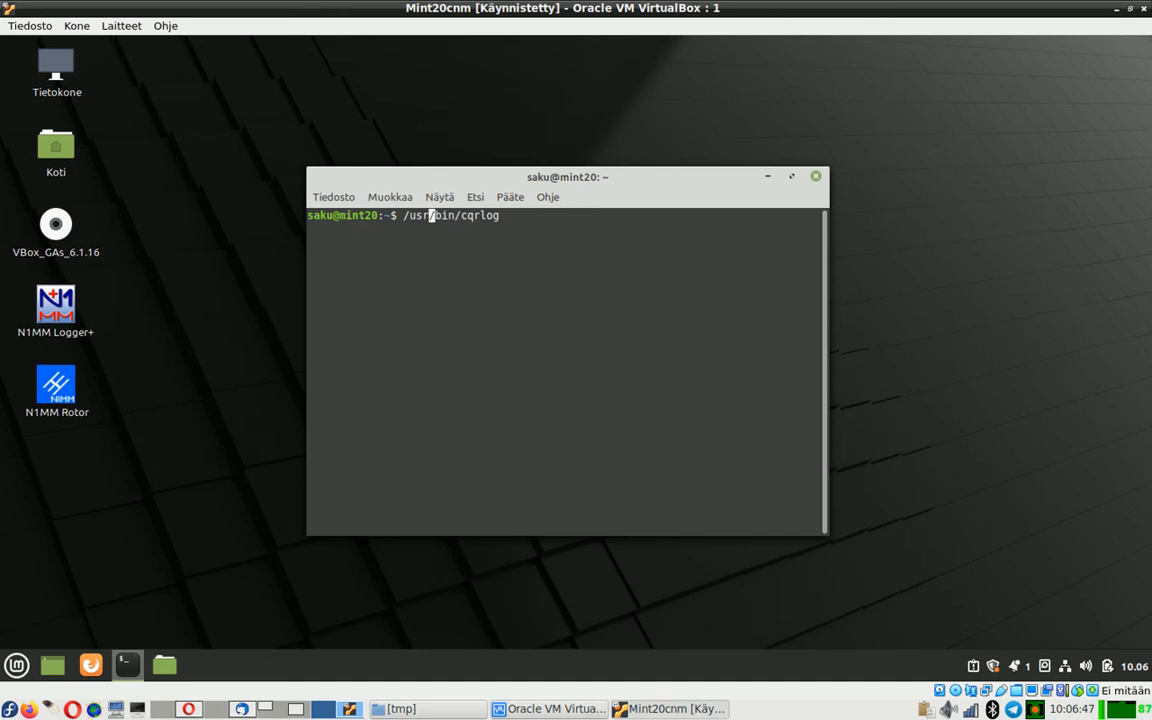
Insert sudo cp in front of the /usr/bin/cqrlog path on the command line.
{"action": "key", "text": "Right"}
{"action": "key", "text": "Right"}
{"action": "key", "text": "Right"}
{"action": "key", "text": "Right"}
{"action": "key", "text": "Right"}
{"action": "key", "text": "Right"}
{"action": "key", "text": "Right"}
{"action": "key", "text": "Right"}
{"action": "key", "text": "Right"}
{"action": "key", "text": "Right"}
{"action": "key", "text": "Right"}
{"action": "key", "text": "Left"}
{"action": "key", "text": "Left"}
{"action": "key", "text": "Left"}
{"action": "key", "text": "Left"}
{"action": "key", "text": "Left"}
{"action": "key", "text": "Left"}
{"action": "key", "text": "Left"}
{"action": "key", "text": "Left"}
{"action": "key", "text": "Left"}
{"action": "key", "text": "Left"}
{"action": "key", "text": "Left"}
{"action": "key", "text": "Left"}
{"action": "key", "text": "Left"}
{"action": "key", "text": "Left"}
{"action": "key", "text": "Left"}
{"action": "type", "text": "sudo"}
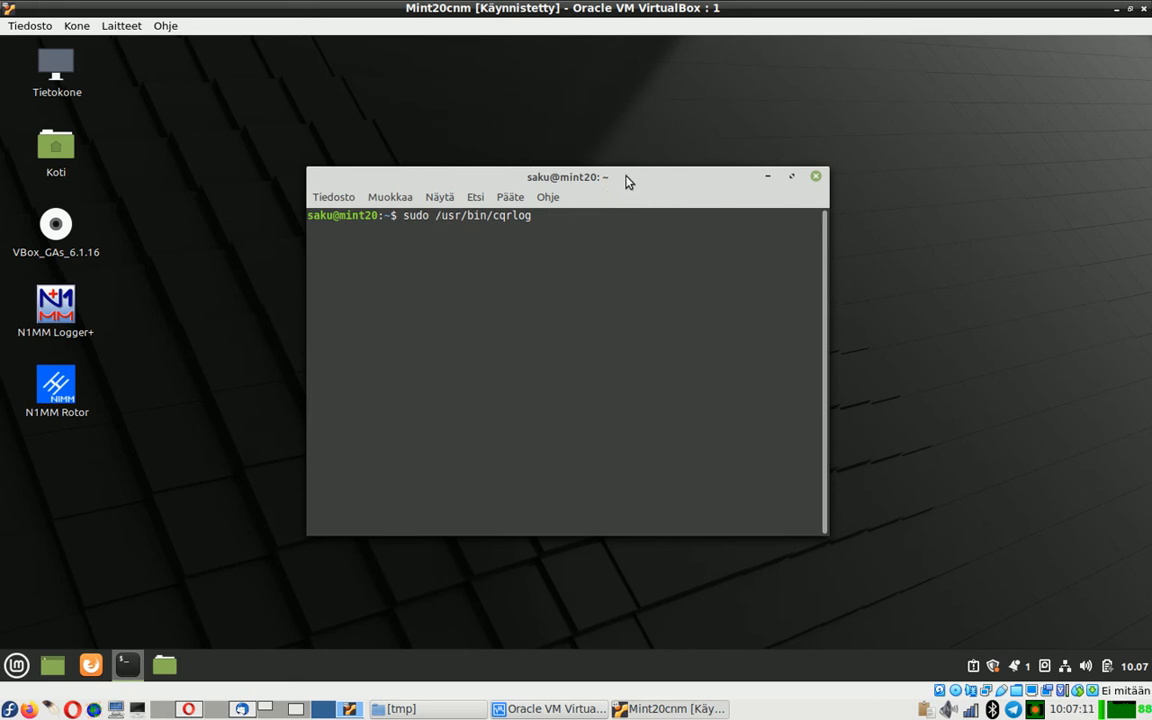
{"action": "type", "text": "cp"}
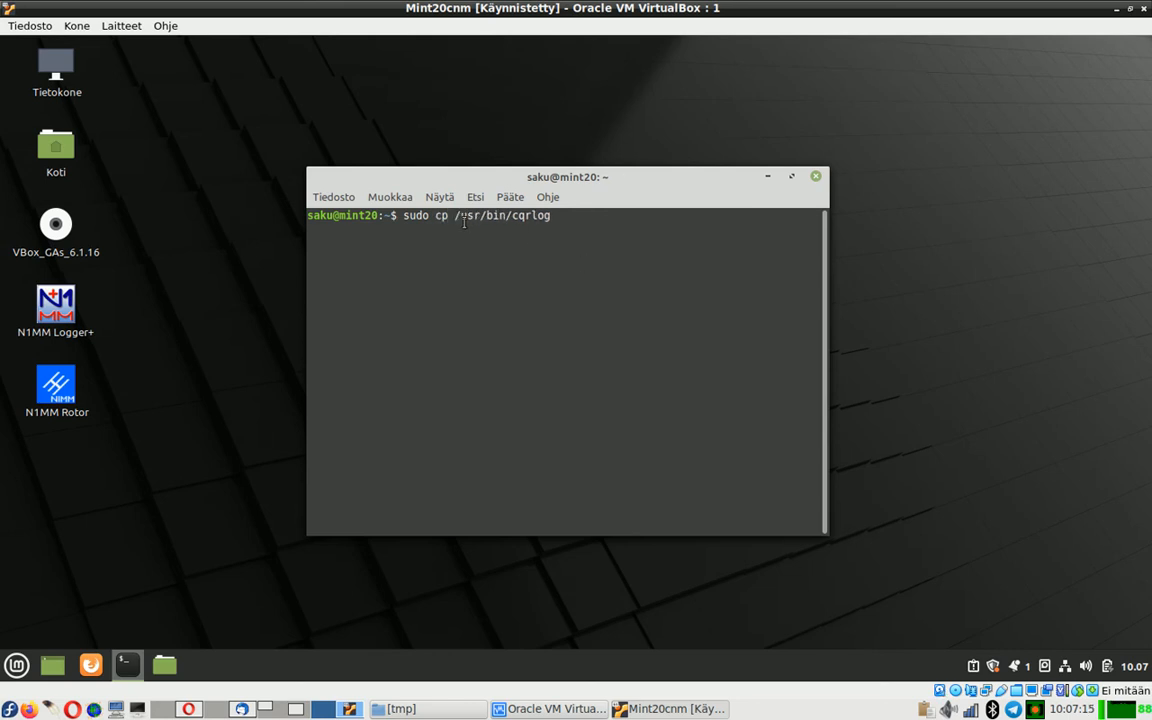
Add /usr/bin/cqrlogB as the copy destination, run the command and enter the sudo password.
{"action": "key", "text": "Right"}
{"action": "key", "text": "Right"}
{"action": "key", "text": "Right"}
{"action": "key", "text": "Right"}
{"action": "key", "text": "Right"}
{"action": "key", "text": "Right"}
{"action": "key", "text": "Right"}
{"action": "key", "text": "Right"}
{"action": "mouse_move", "coordinate": [460, 215]}
{"action": "left_mouse_down"}
{"action": "mouse_move", "coordinate": [562, 216]}
{"action": "mouse_move", "coordinate": [452, 217]}
{"action": "left_mouse_up"}
{"action": "key", "text": "Right"}
{"action": "key", "text": "Right"}
{"action": "key", "text": "Right"}
{"action": "key", "text": "Right"}
{"action": "key", "text": "Right"}
{"action": "key", "text": "Right"}
{"action": "key", "text": "Right"}
{"action": "key", "text": "Right"}
{"action": "key", "text": "Right"}
{"action": "key", "text": "Right"}
{"action": "key", "text": "Right"}
{"action": "key", "text": "Right"}
{"action": "key", "text": "Right"}
{"action": "key", "text": "Right"}
{"action": "key", "text": "Right"}
{"action": "type", "text": "/usr/bin/cqrlogB"}
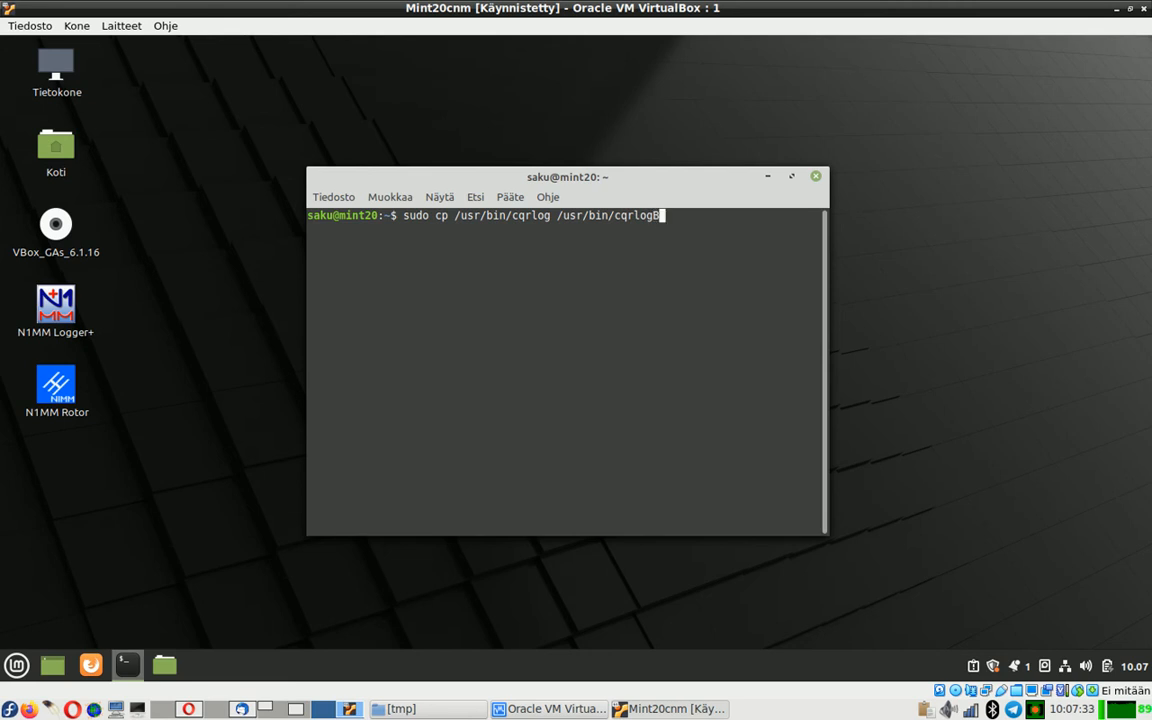
{"action": "key", "text": "Return"}
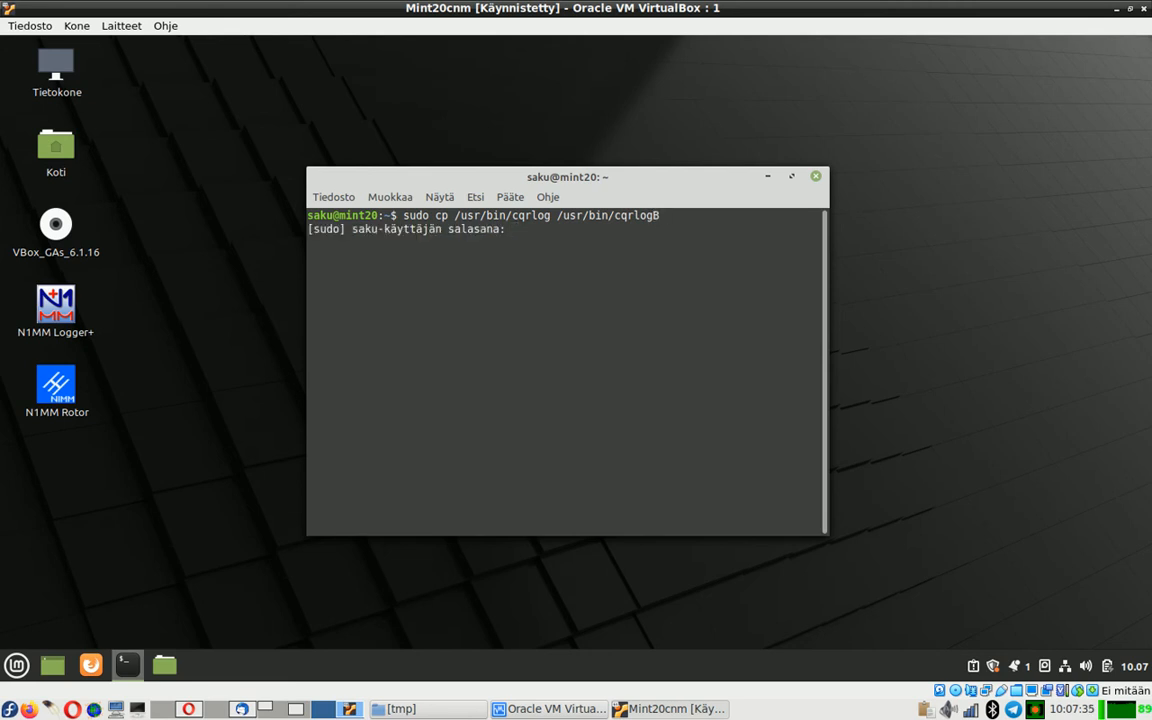
{"action": "type", "text": "*****"}
{"action": "key", "text": "Return"}
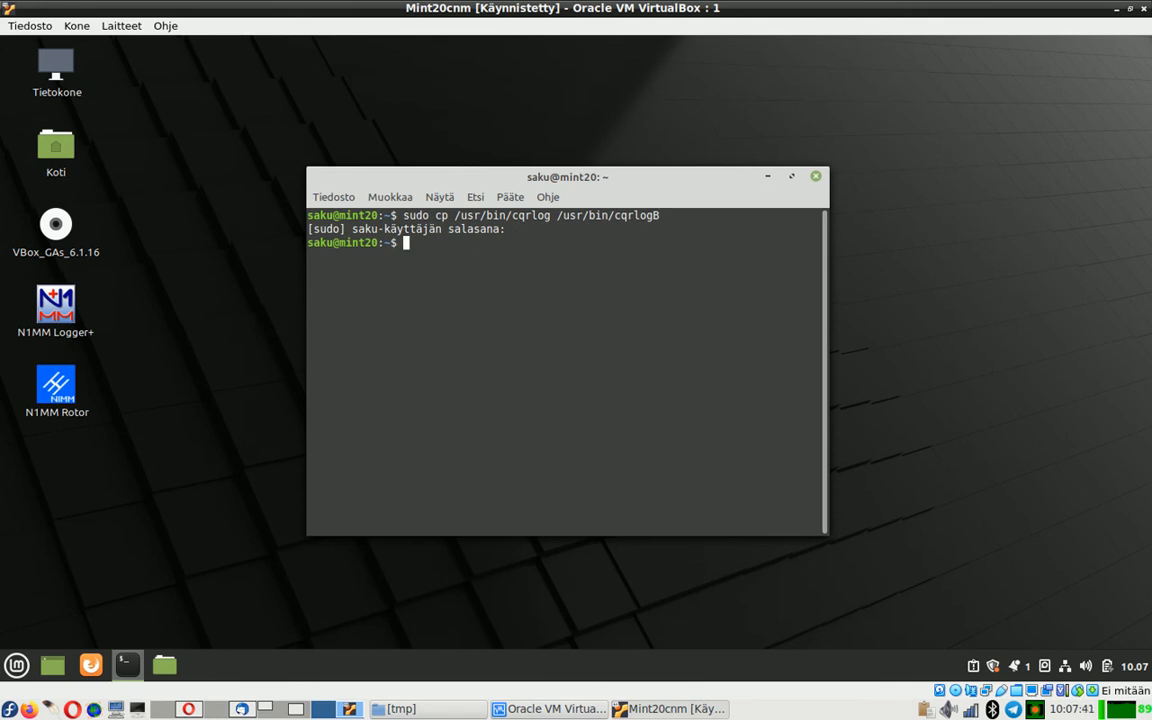
List the files matching /usr/bin/cqr* and start /usr/bin/cqrlogB from the terminal.
{"action": "type", "text": "ls /usr/bin/cqr*"}
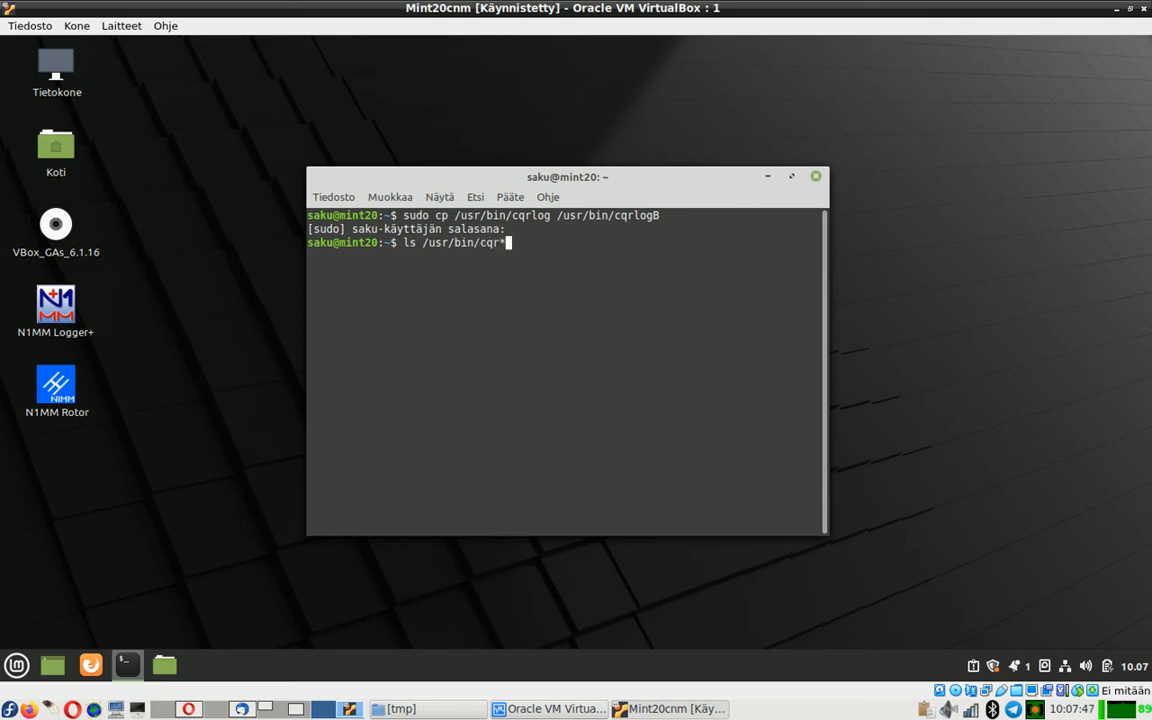
{"action": "key", "text": "Return"}
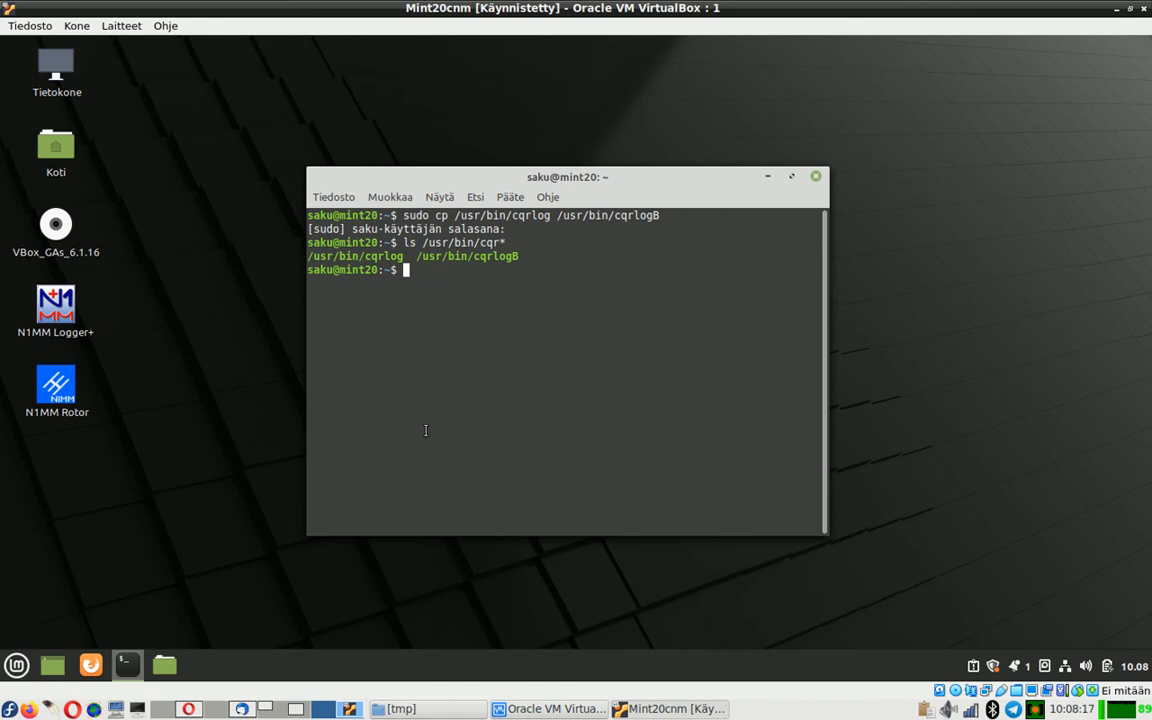
{"action": "double_click", "coordinate": [456, 256]}
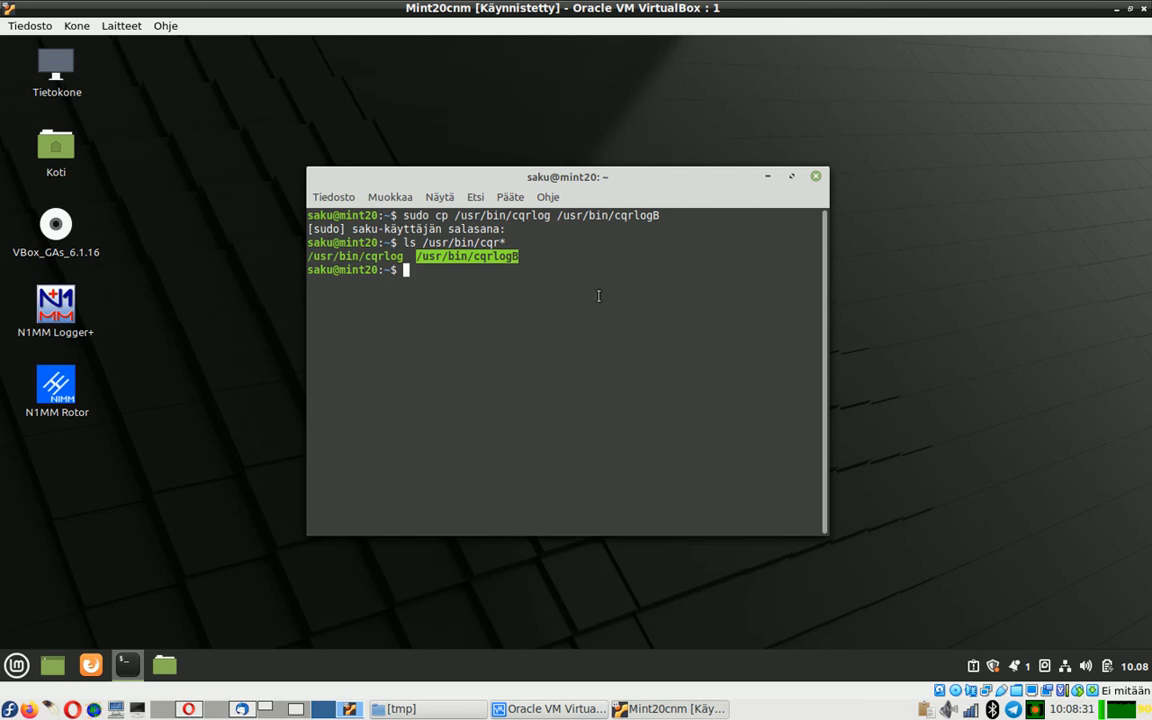
{"action": "middle_click", "coordinate": [537, 304]}
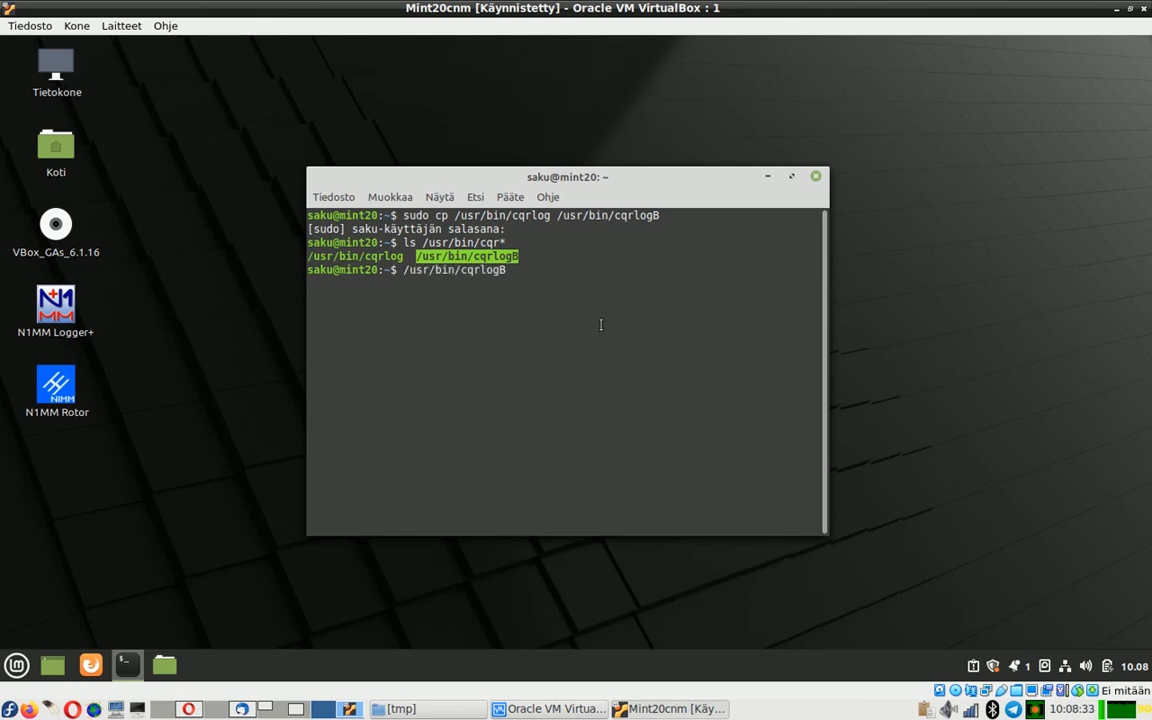
{"action": "key", "text": "Return"}
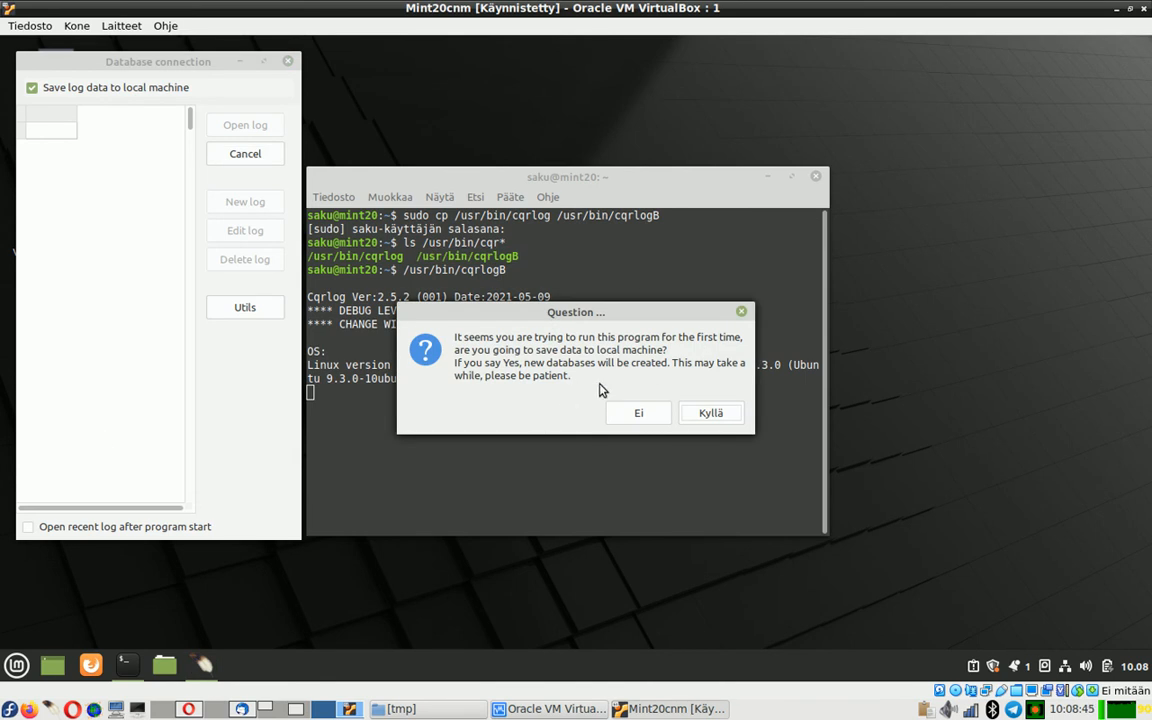
Agree to save data to the local machine and open Log 001, dismissing the changelog and the QSL managers download.
{"action": "left_click", "coordinate": [711, 415]}
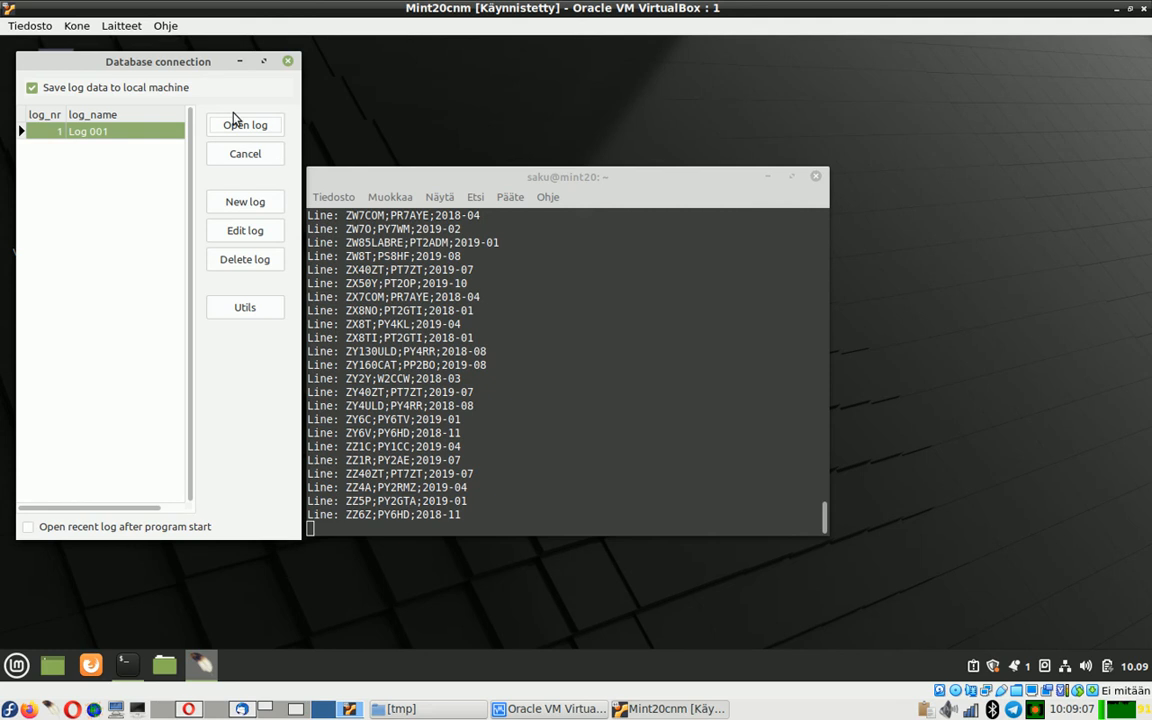
{"action": "left_click", "coordinate": [245, 130]}
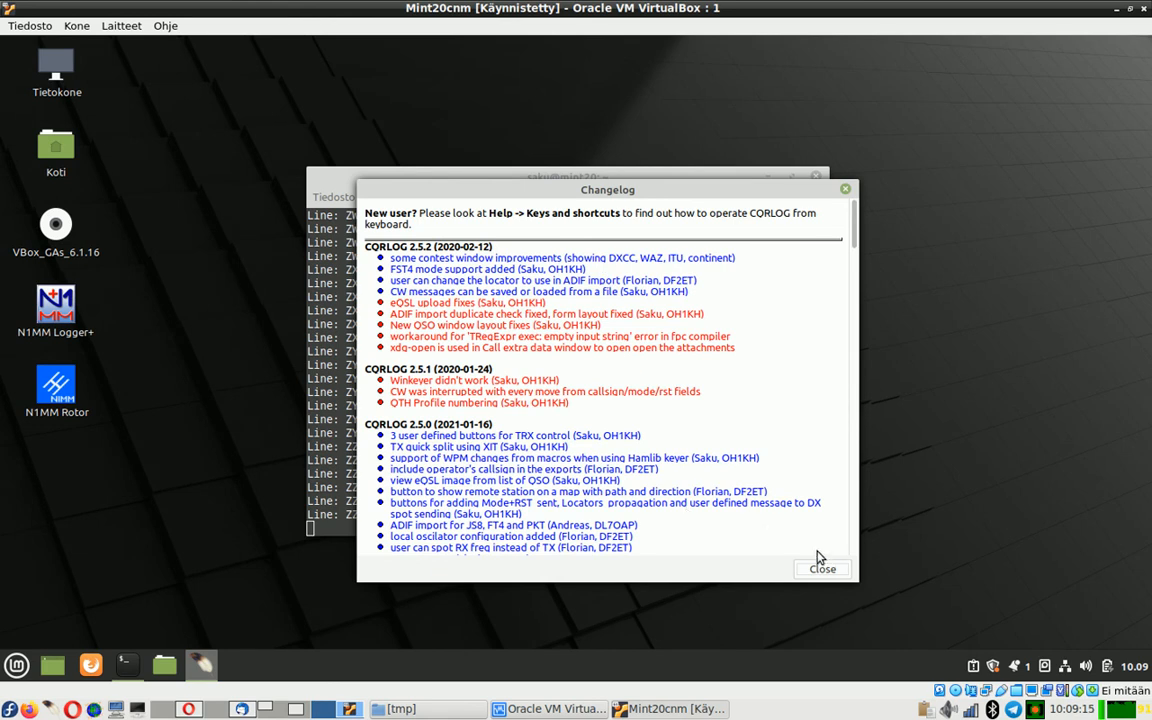
{"action": "left_click", "coordinate": [831, 577]}
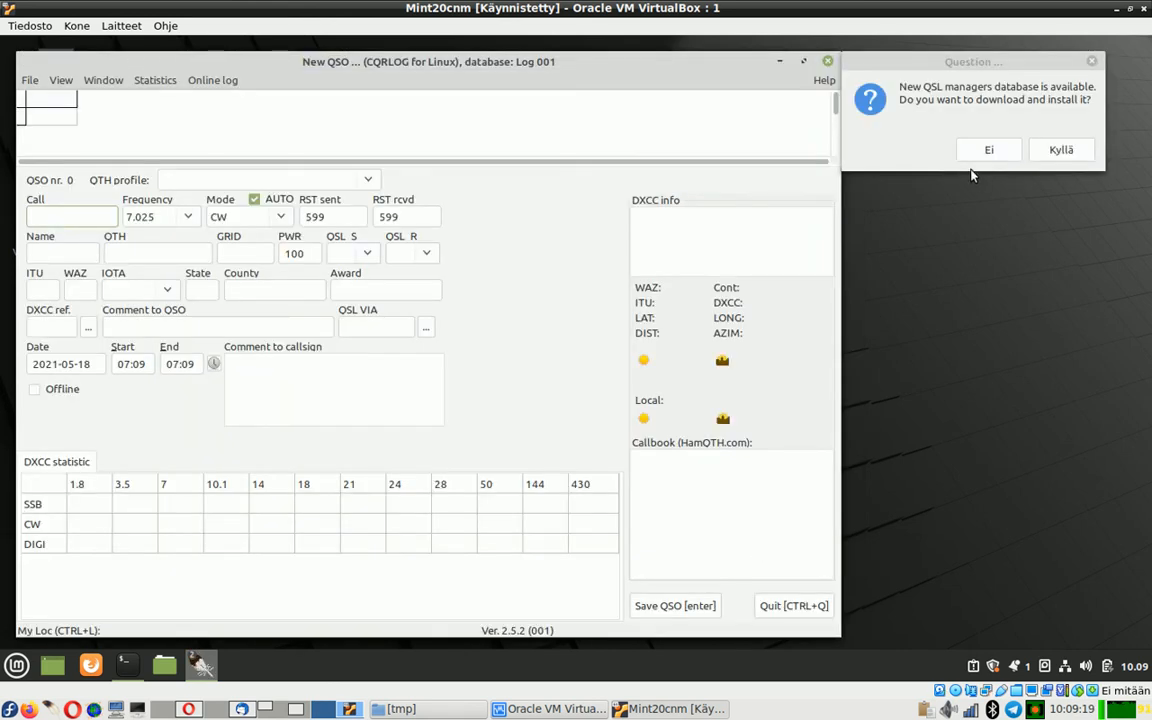
{"action": "left_click", "coordinate": [992, 152]}
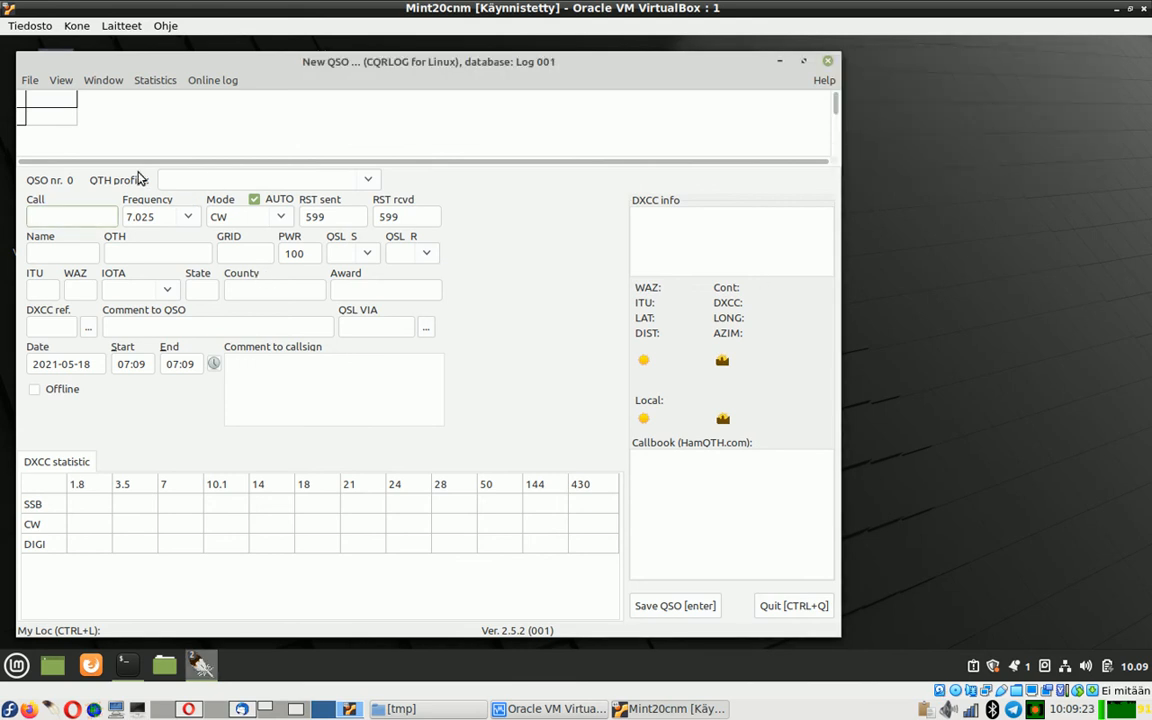
Check the Station settings in the preferences for call, name, QTH and locator, and leave without changes.
{"action": "left_click", "coordinate": [30, 82]}
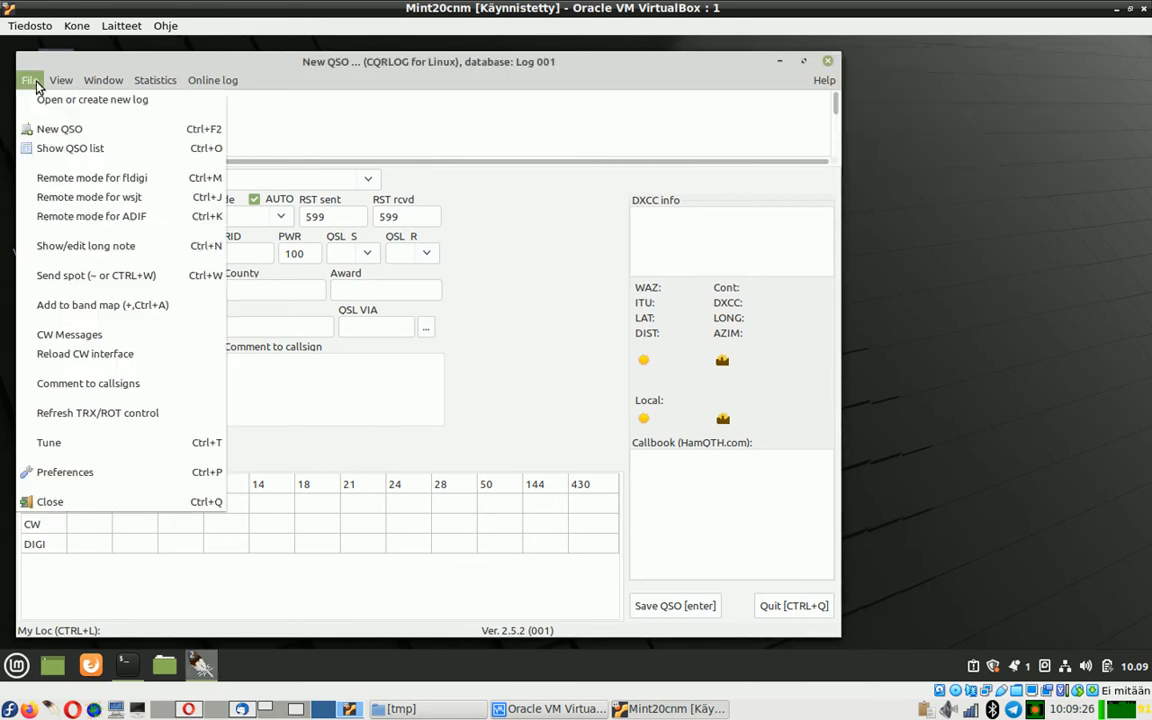
{"action": "left_click", "coordinate": [109, 477]}
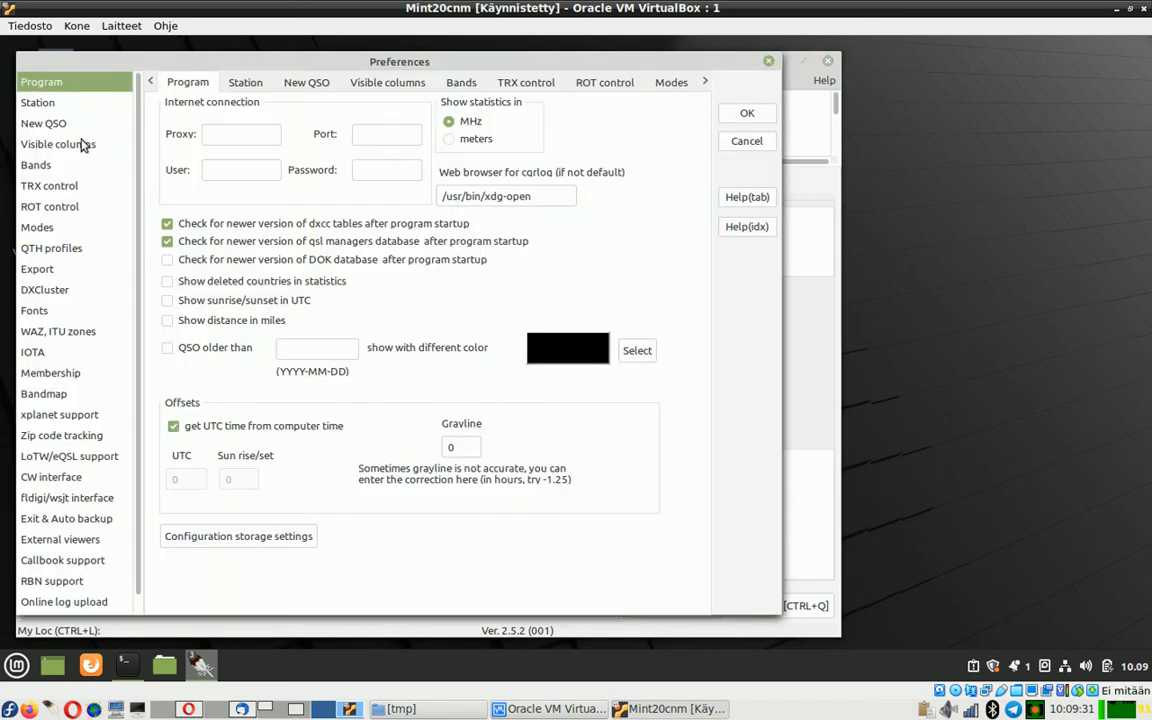
{"action": "left_click", "coordinate": [38, 104]}
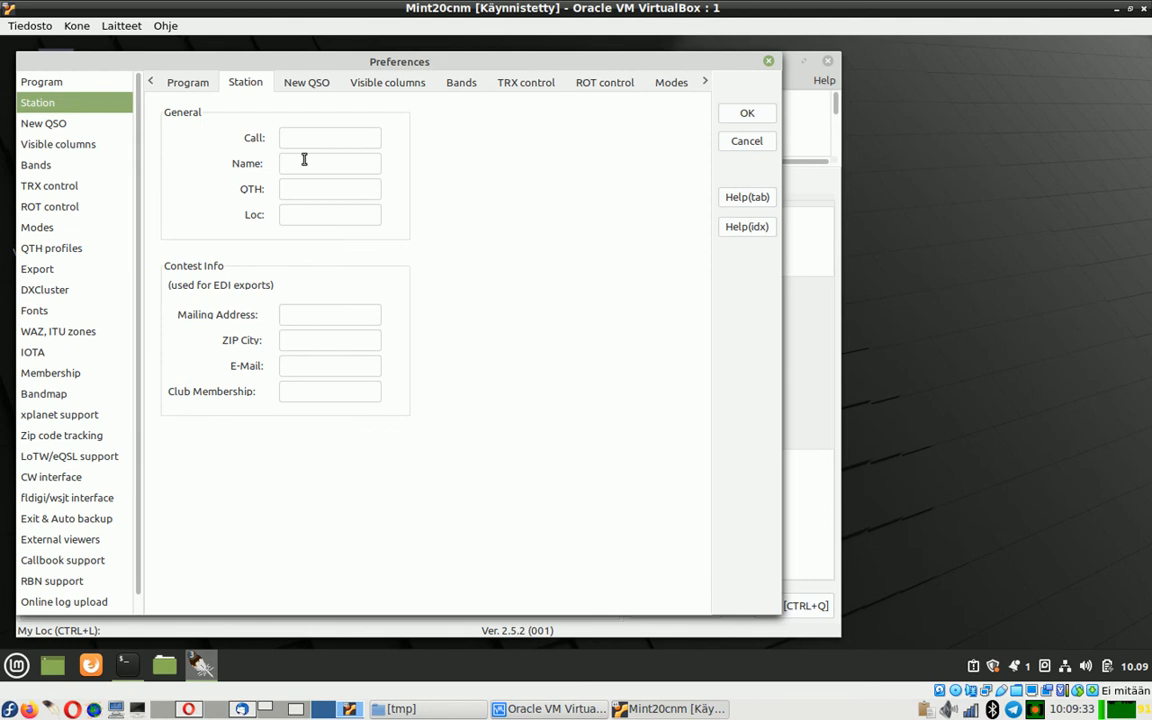
{"action": "left_click", "coordinate": [745, 143]}
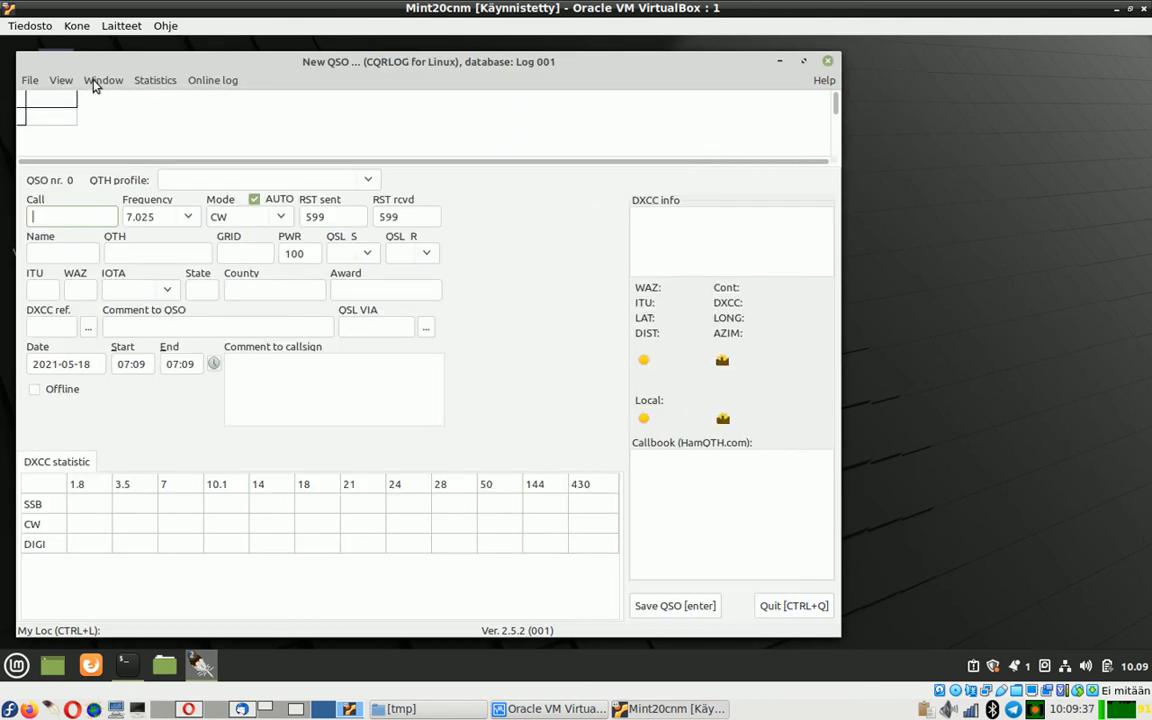
Check the new instance's QSO list for saved contacts, close it and quit CQRLOG.
{"action": "left_click", "coordinate": [94, 81]}
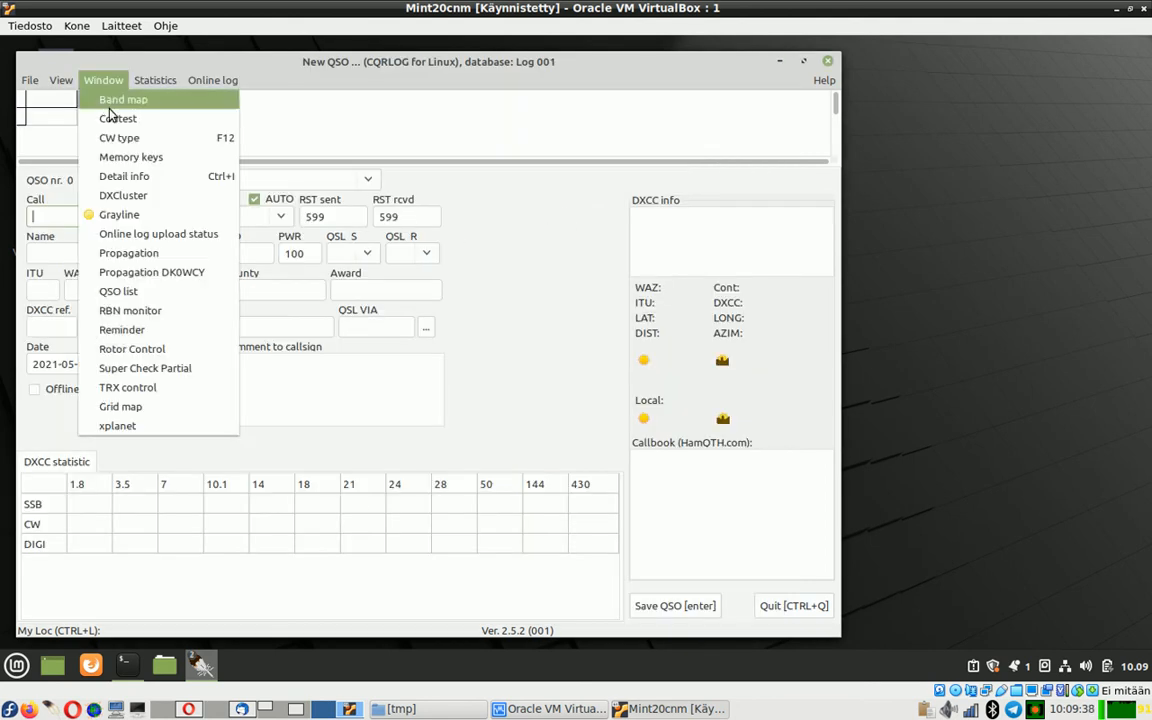
{"action": "left_click", "coordinate": [149, 294]}
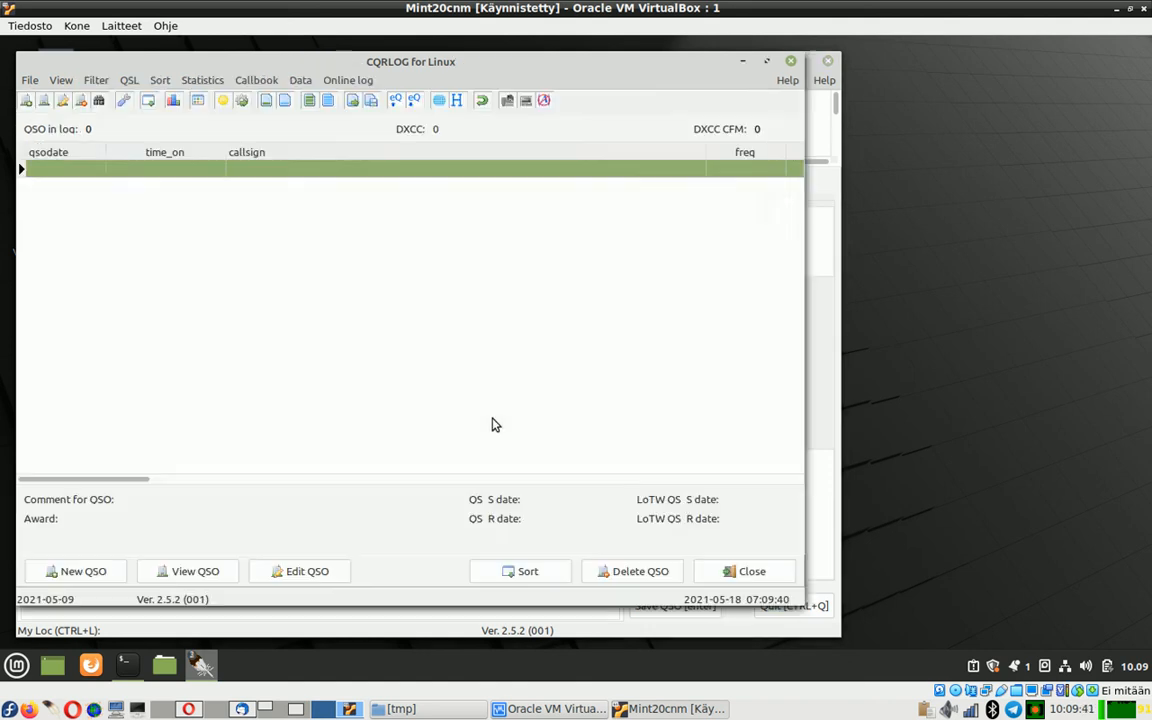
{"action": "left_click", "coordinate": [733, 571]}
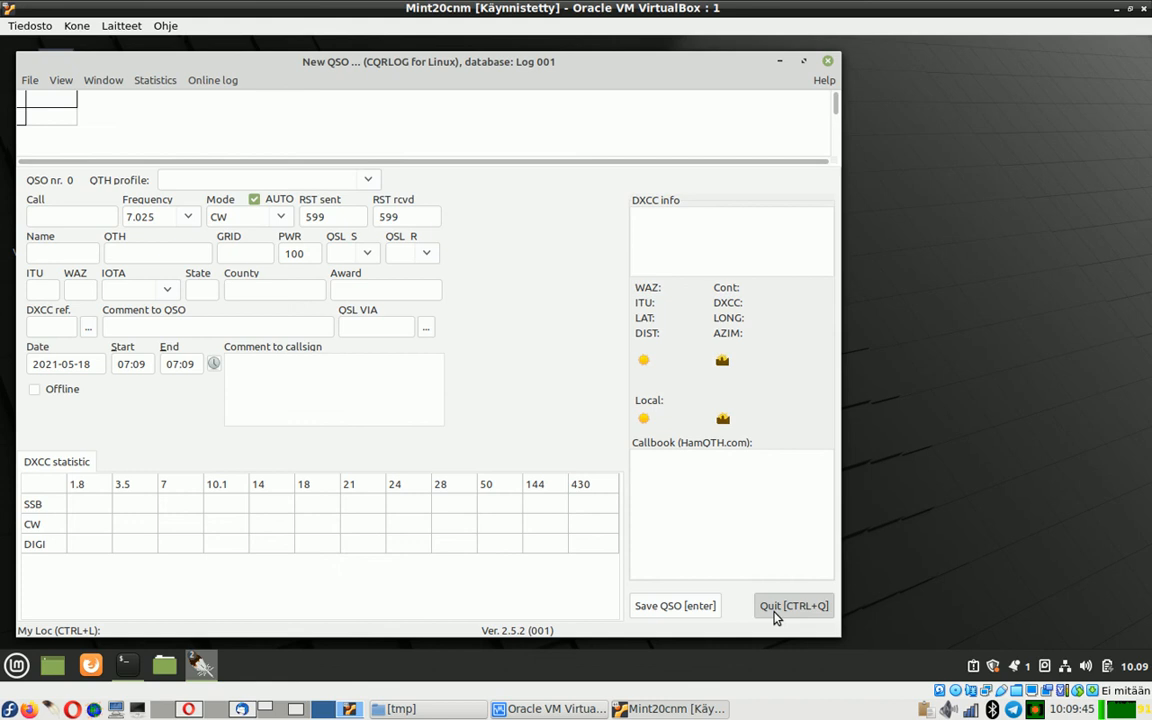
{"action": "left_click", "coordinate": [779, 608]}
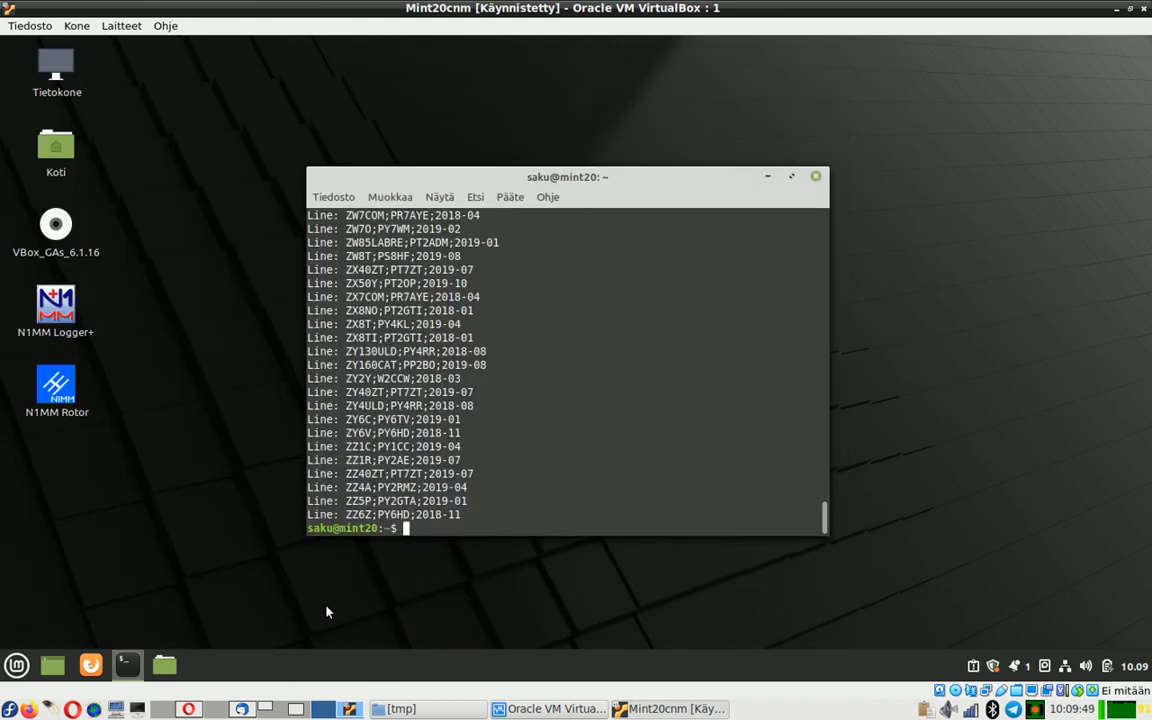
Start the original CQRLOG from the desktop's application launcher, open Log 001 and decline the QSL managers database download.
{"action": "left_click", "coordinate": [16, 665]}
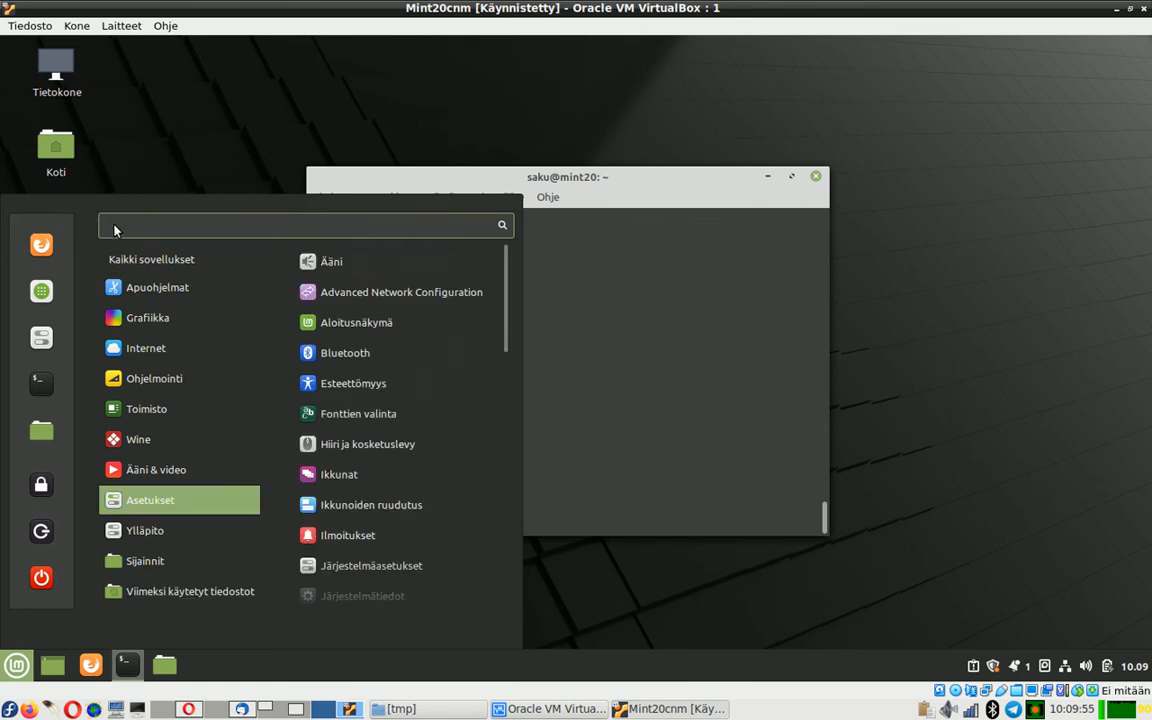
{"action": "type", "text": "cq"}
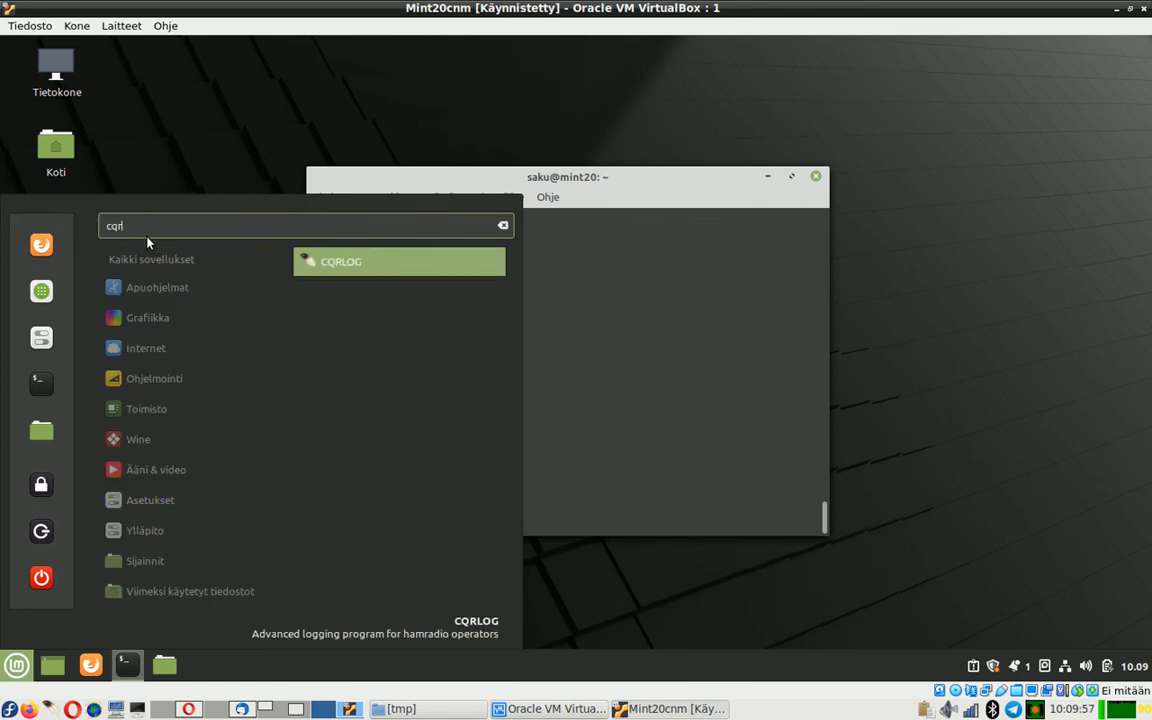
{"action": "type", "text": "rl"}
{"action": "left_click", "coordinate": [386, 260]}
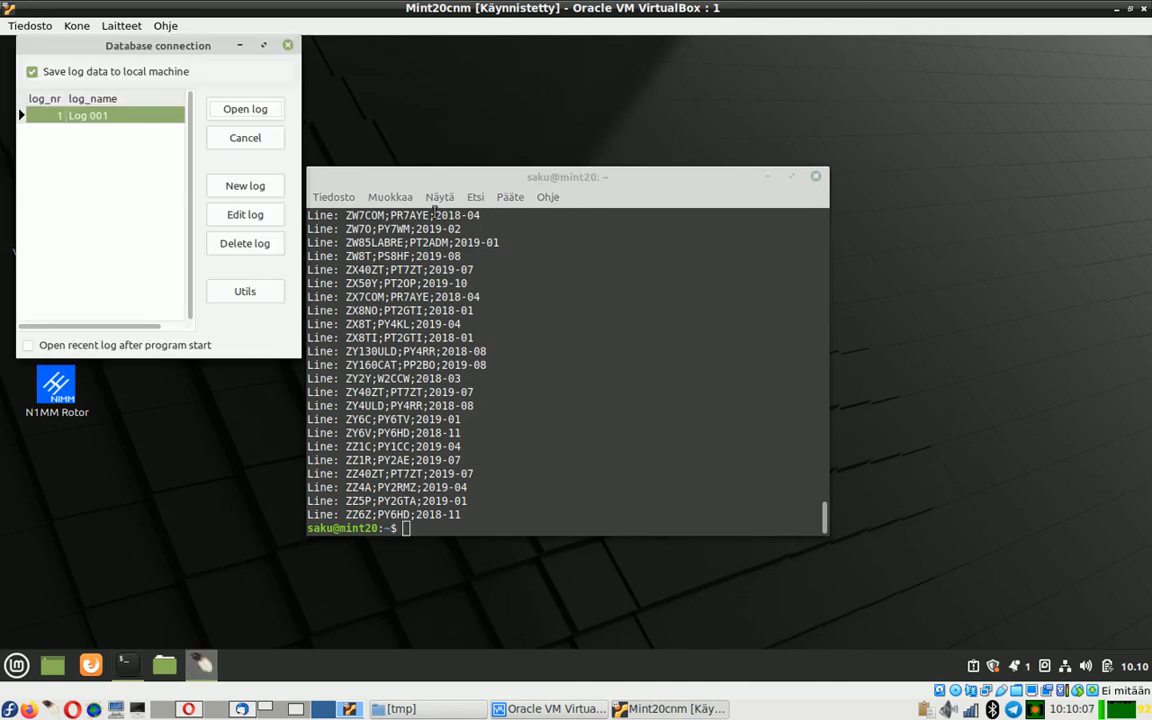
{"action": "left_click", "coordinate": [262, 110]}
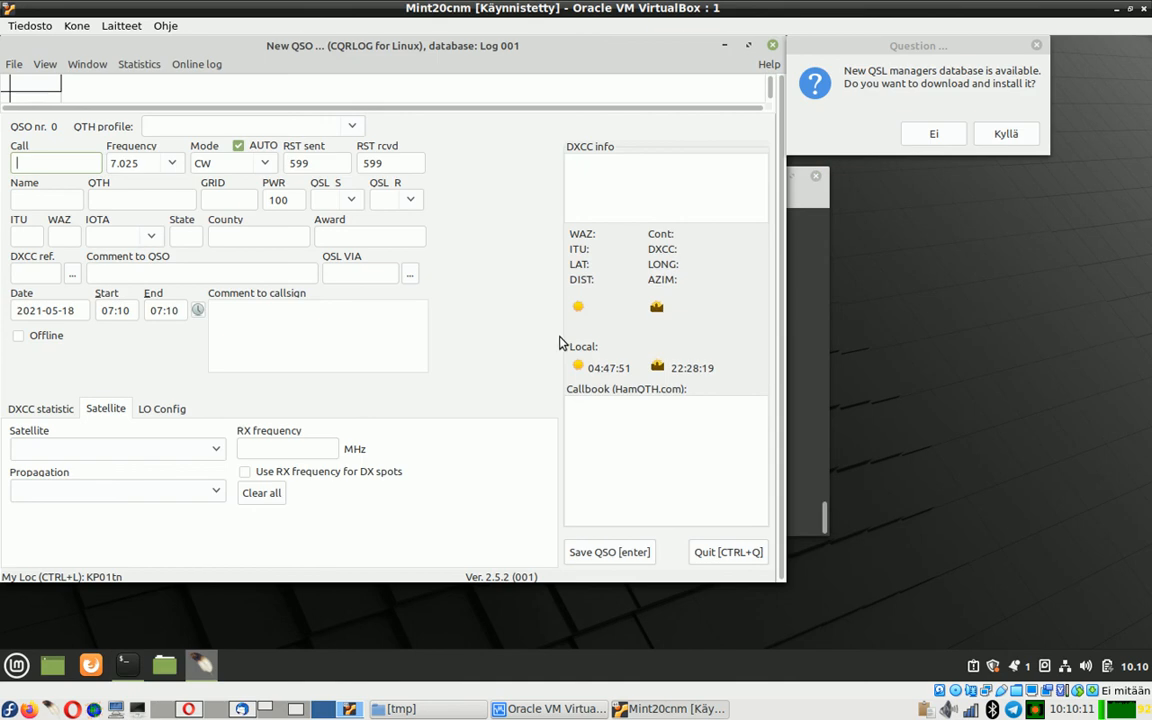
{"action": "left_click", "coordinate": [930, 138]}
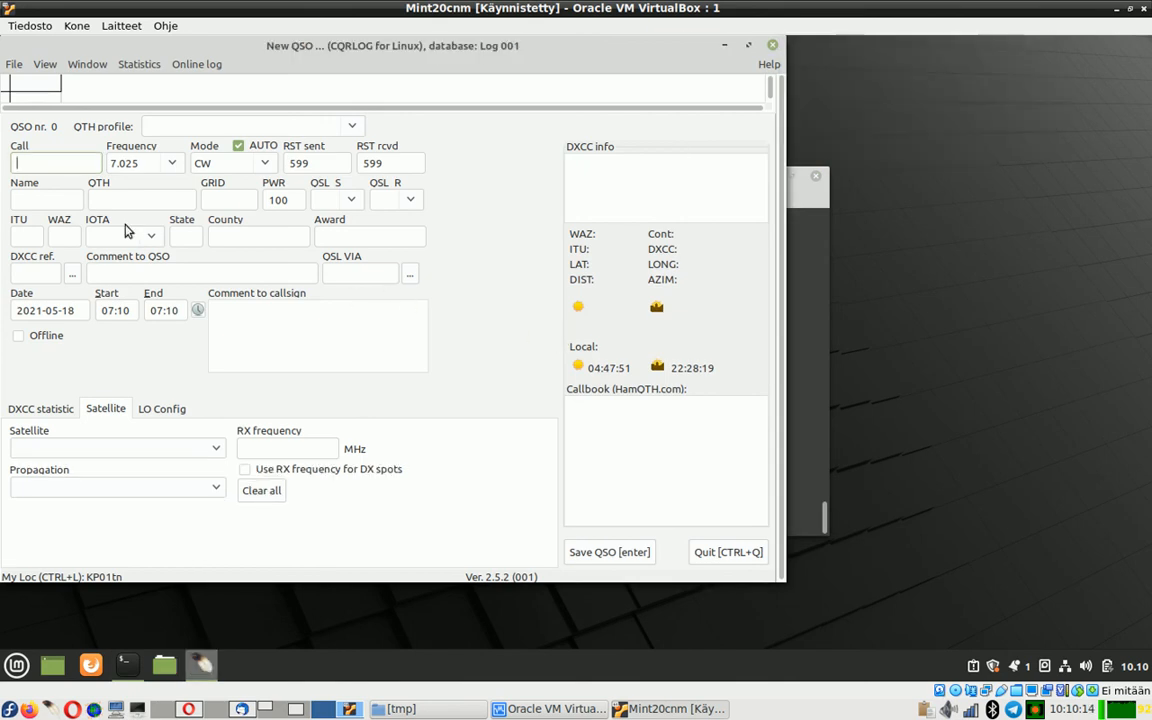
Check the Station settings in the original instance's preferences and leave them without changes.
{"action": "left_click", "coordinate": [13, 65]}
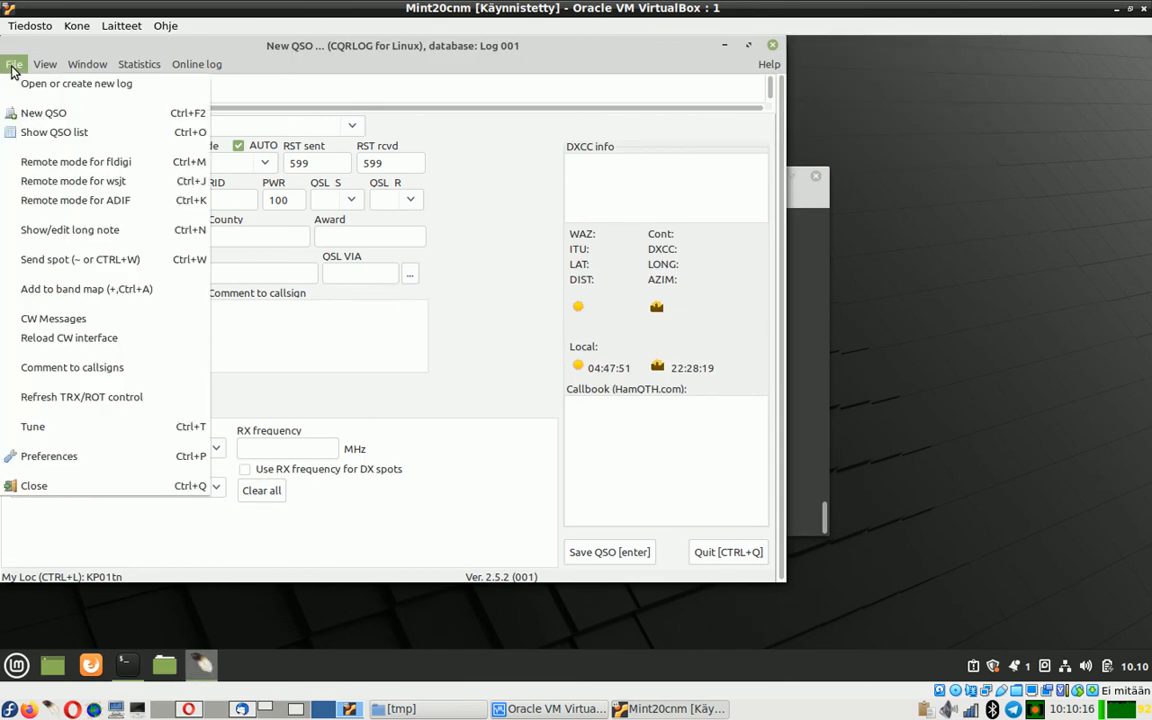
{"action": "left_click", "coordinate": [49, 456]}
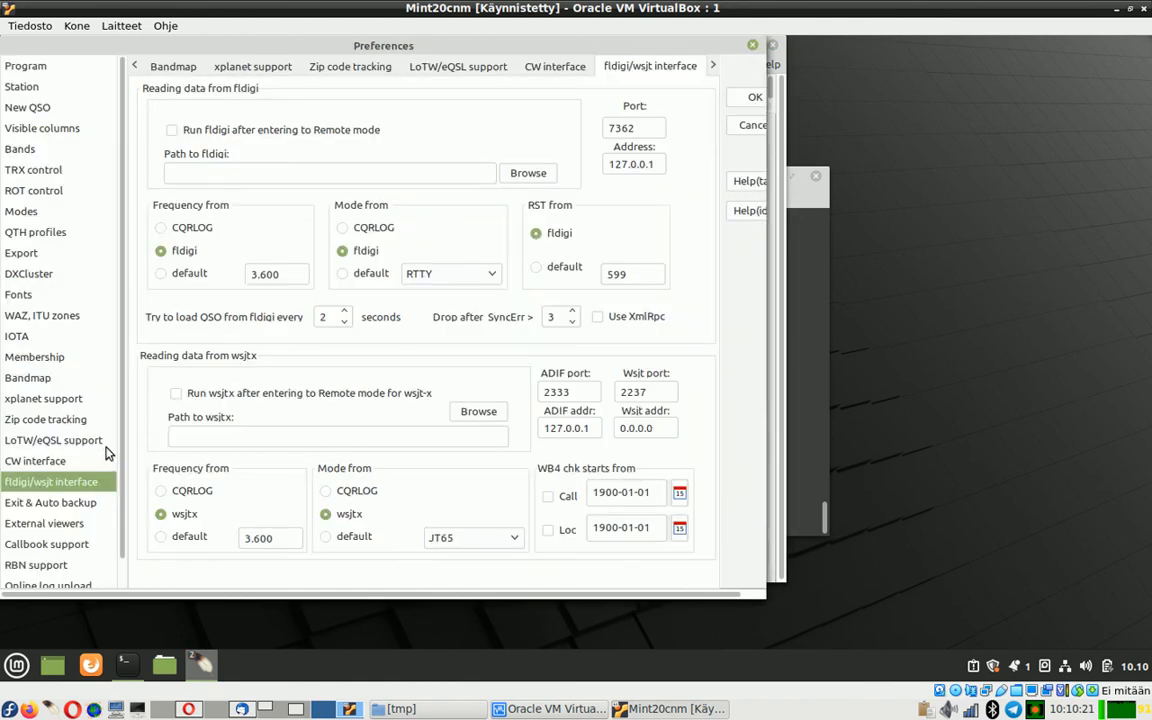
{"action": "left_click", "coordinate": [22, 87]}
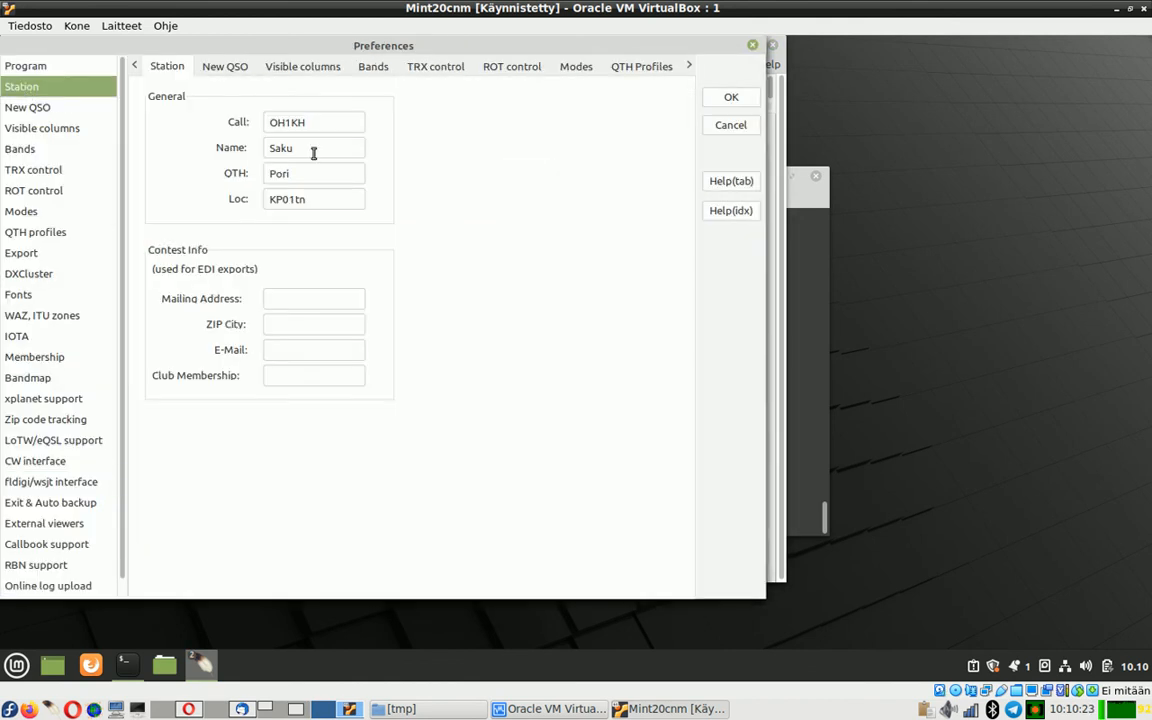
{"action": "left_click", "coordinate": [730, 125]}
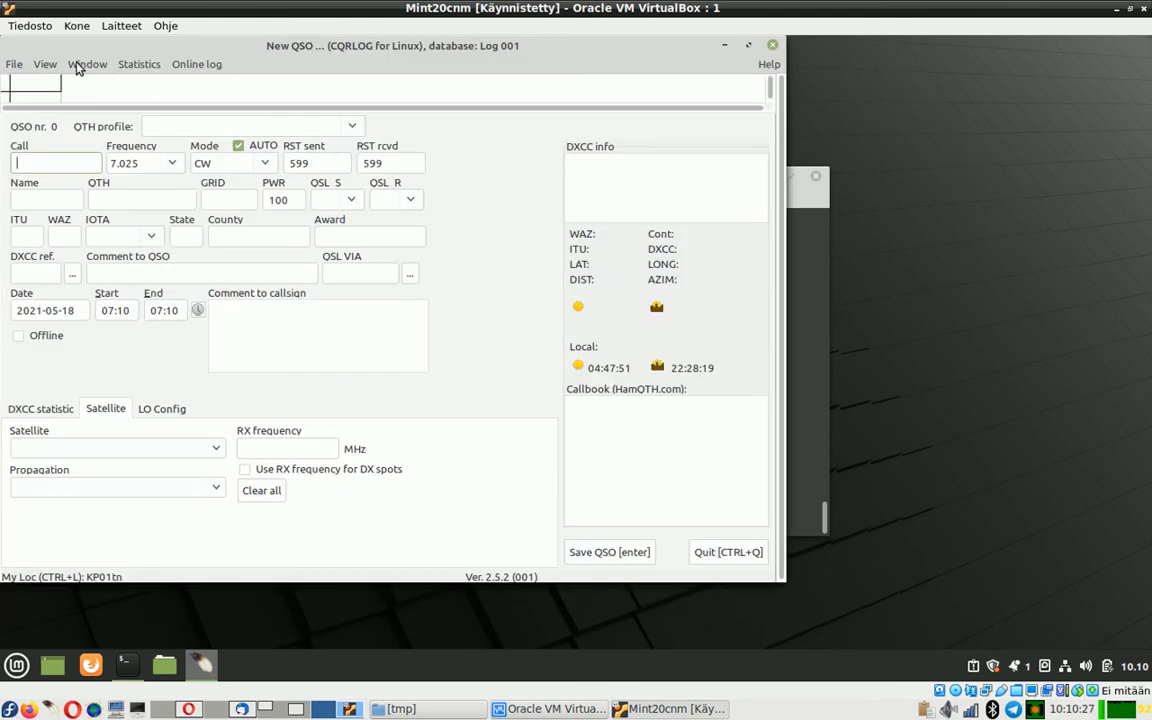
Check the original instance's QSO list for saved contacts, then quit CQRLOG and close the terminal.
{"action": "left_click", "coordinate": [87, 64]}
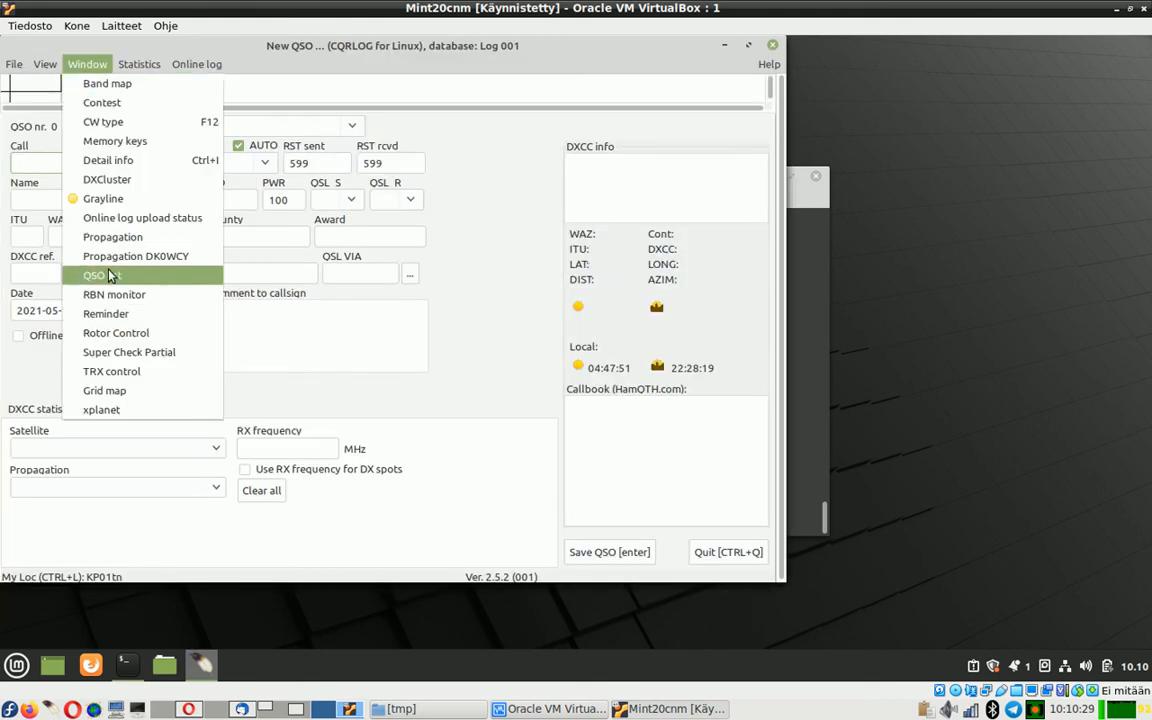
{"action": "left_click", "coordinate": [176, 274]}
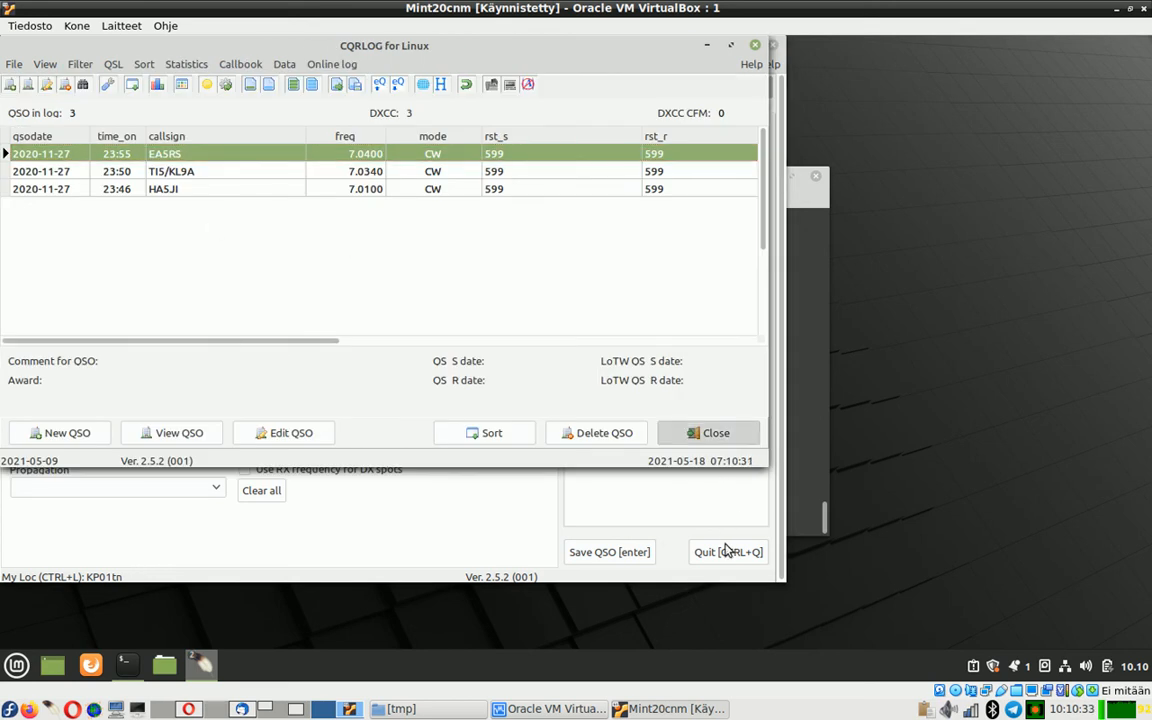
{"action": "left_click", "coordinate": [718, 436]}
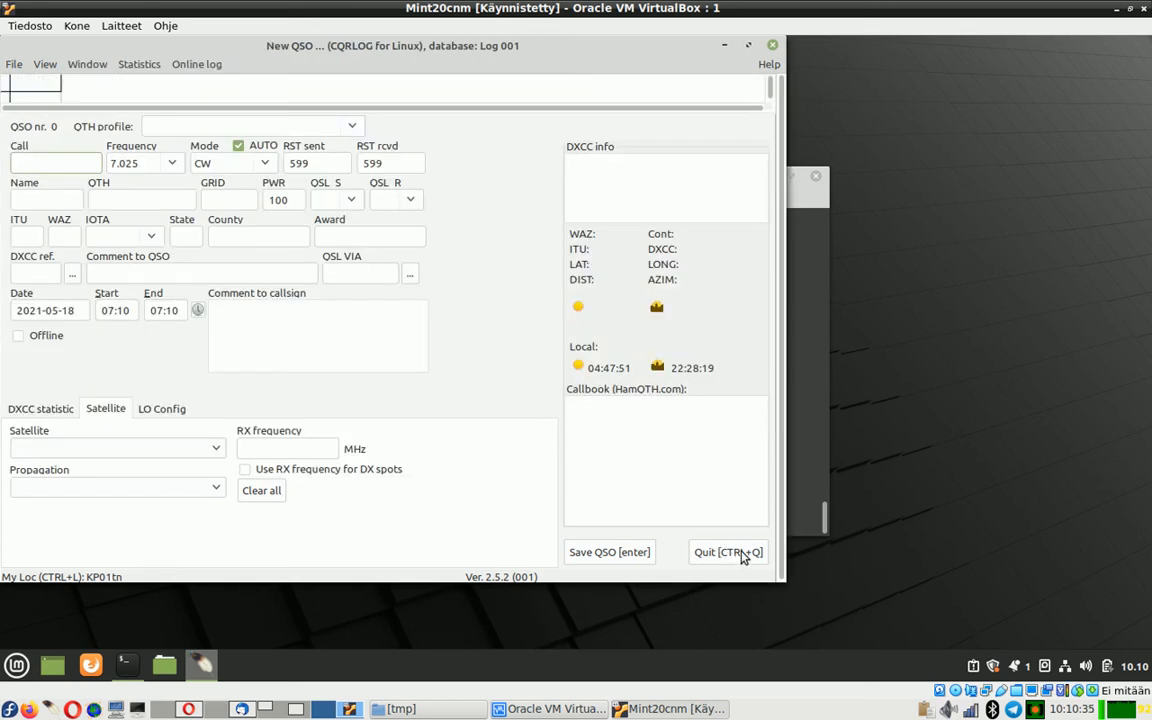
{"action": "left_click", "coordinate": [742, 558]}
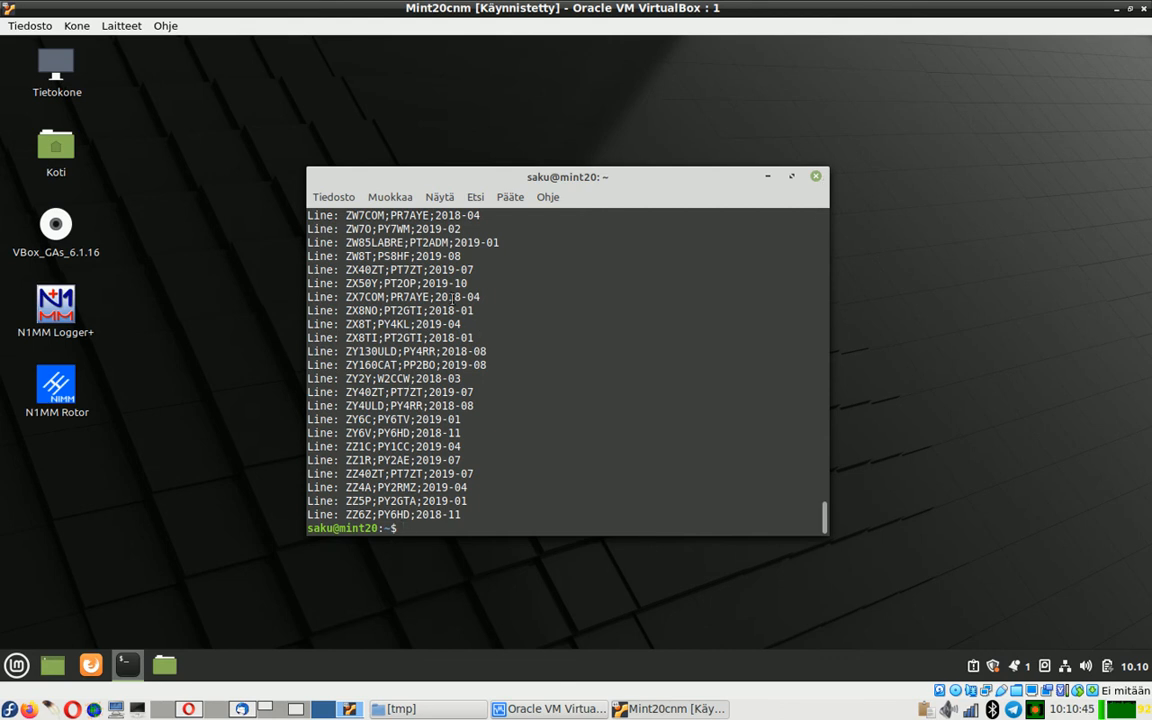
{"action": "left_click", "coordinate": [816, 178]}
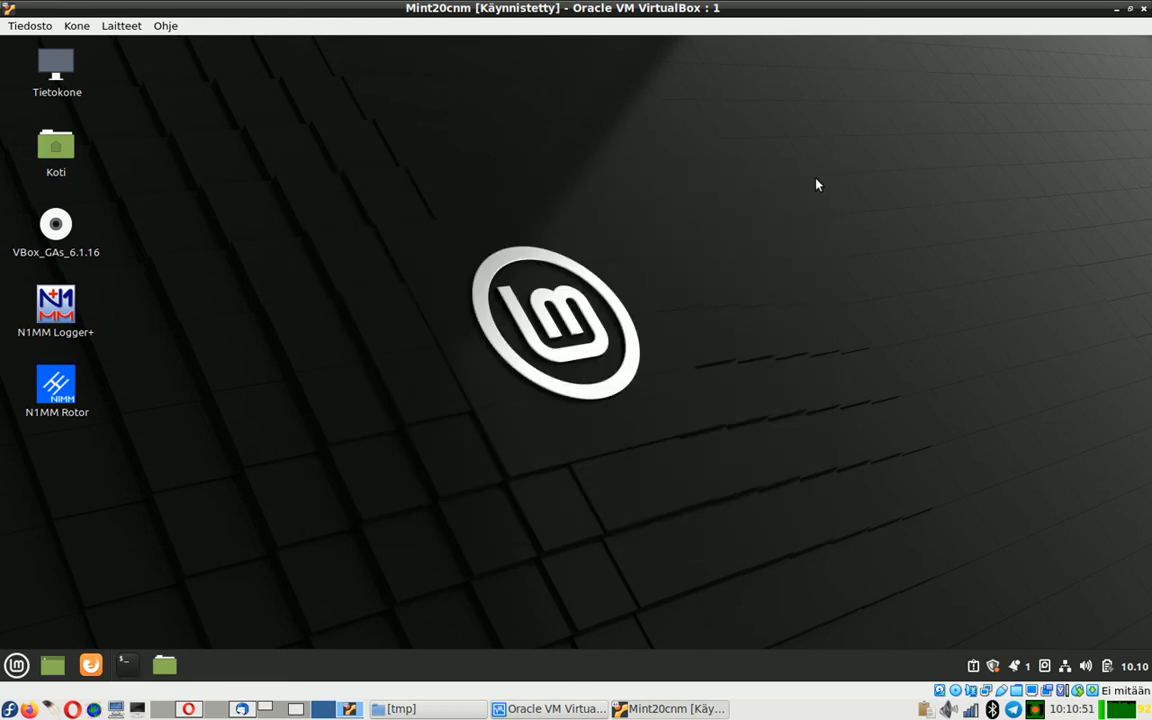
Show hidden files in the home folder and open its .config folder.
{"action": "left_click", "coordinate": [164, 668]}
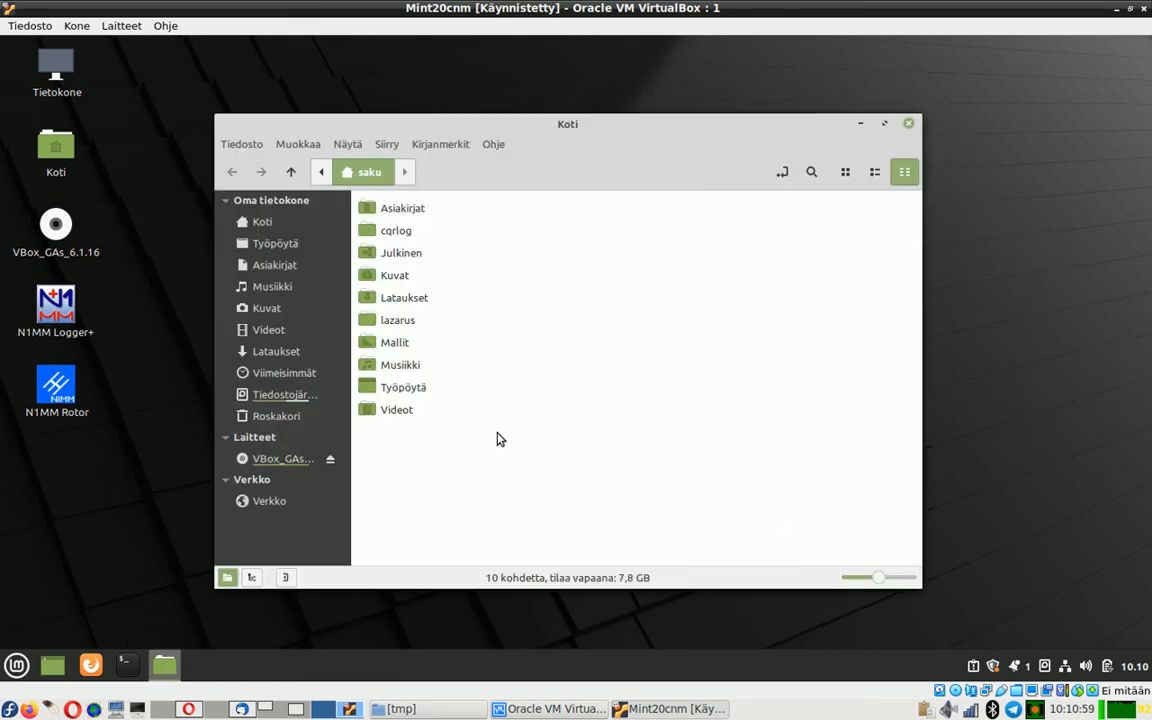
{"action": "left_click", "coordinate": [350, 145]}
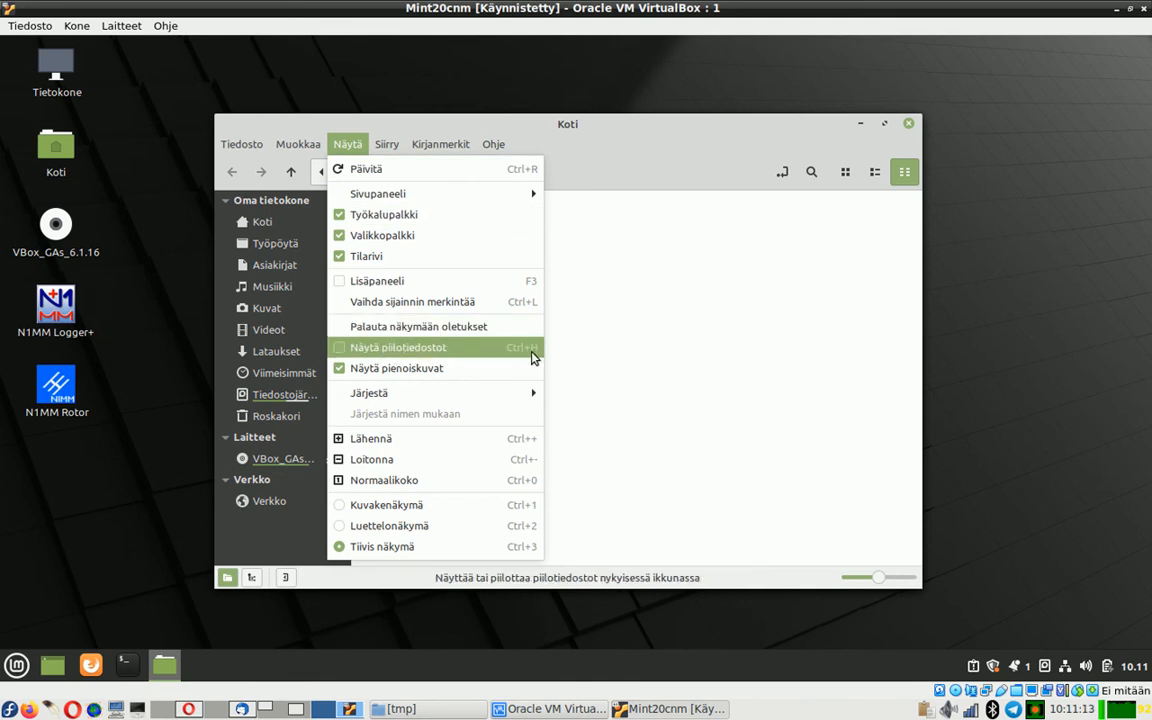
{"action": "left_click", "coordinate": [447, 355]}
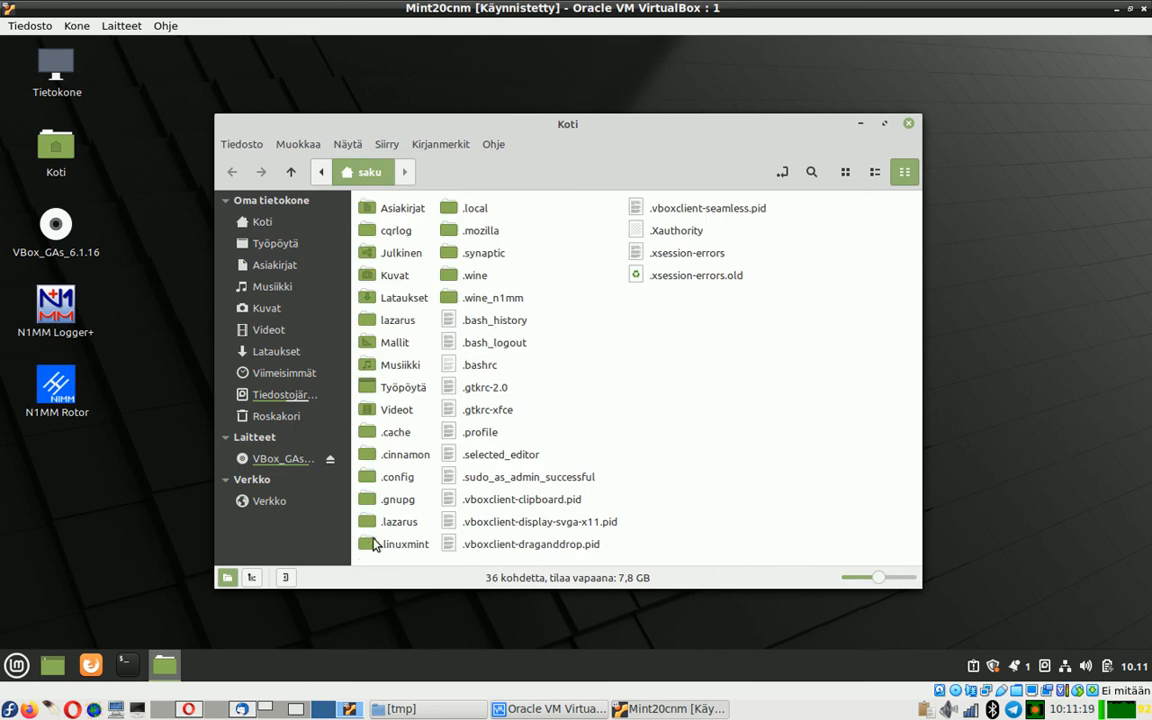
{"action": "left_click", "coordinate": [398, 486]}
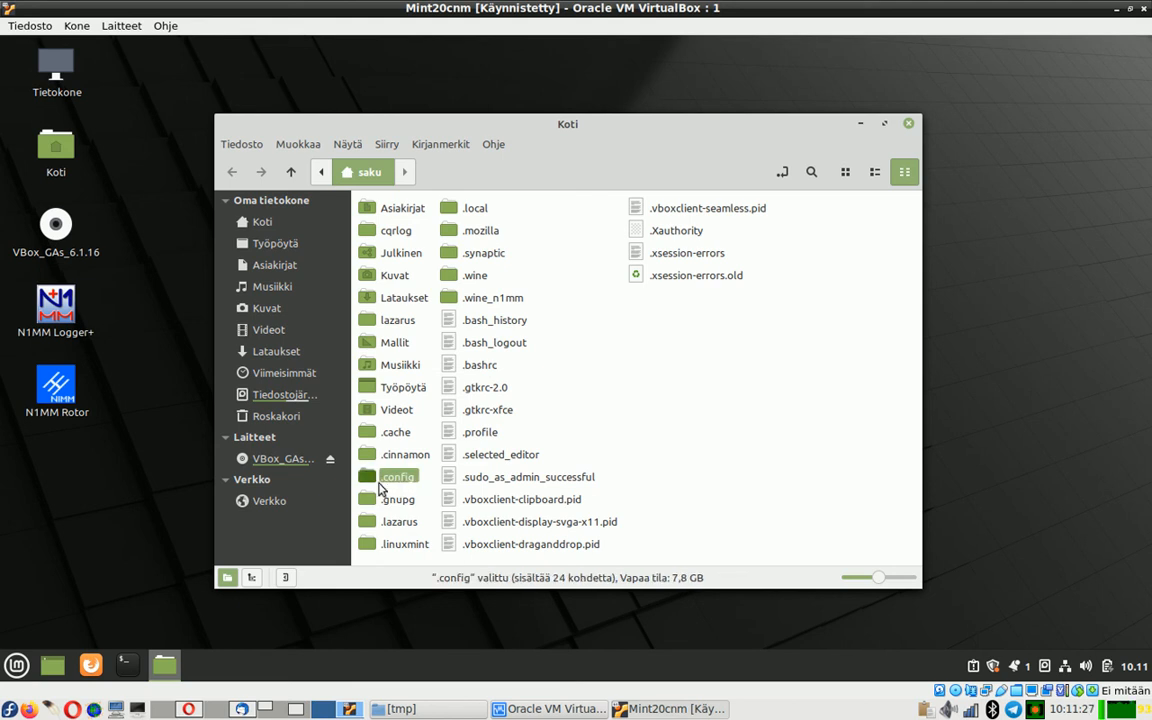
{"action": "double_click", "coordinate": [367, 478]}
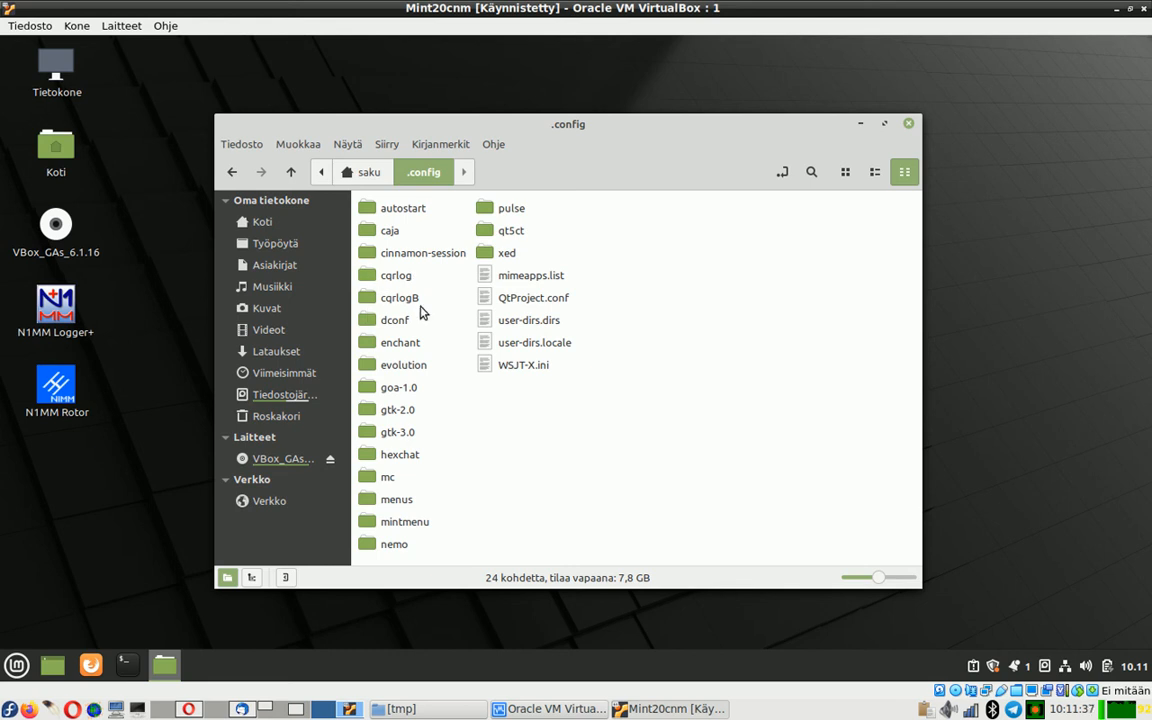
Compare the contents and database subfolders of the cqrlog and cqrlogB folders, and return to .config.
{"action": "left_click", "coordinate": [372, 285]}
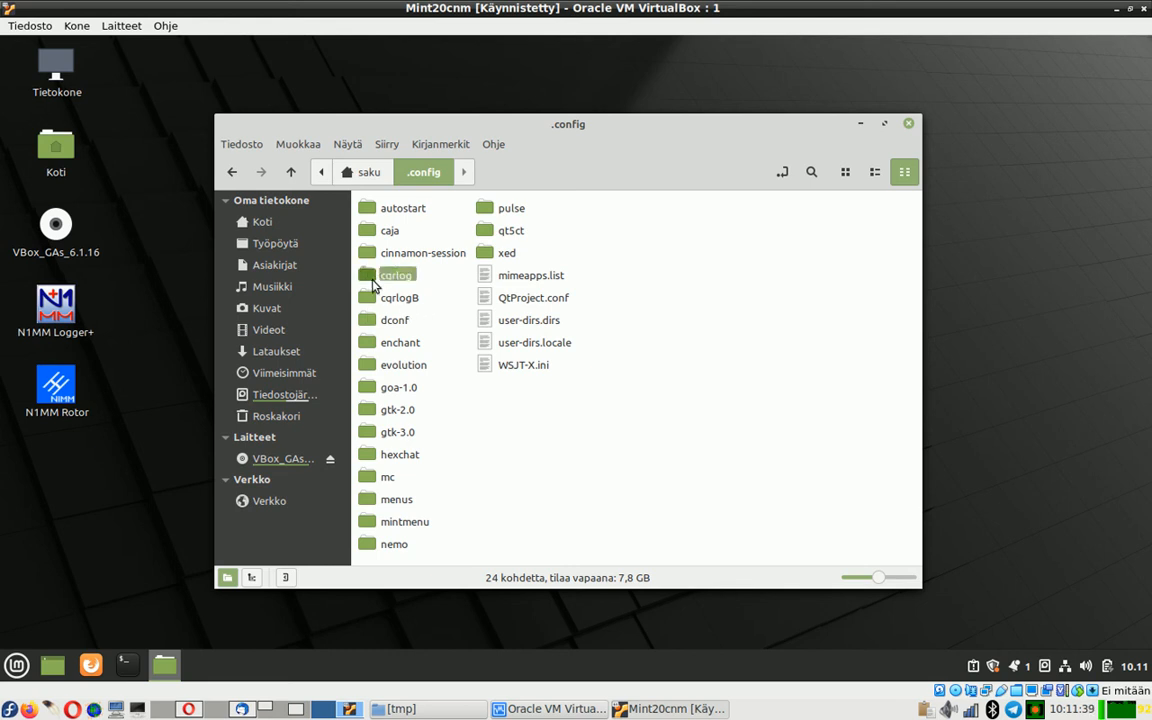
{"action": "double_click", "coordinate": [372, 285]}
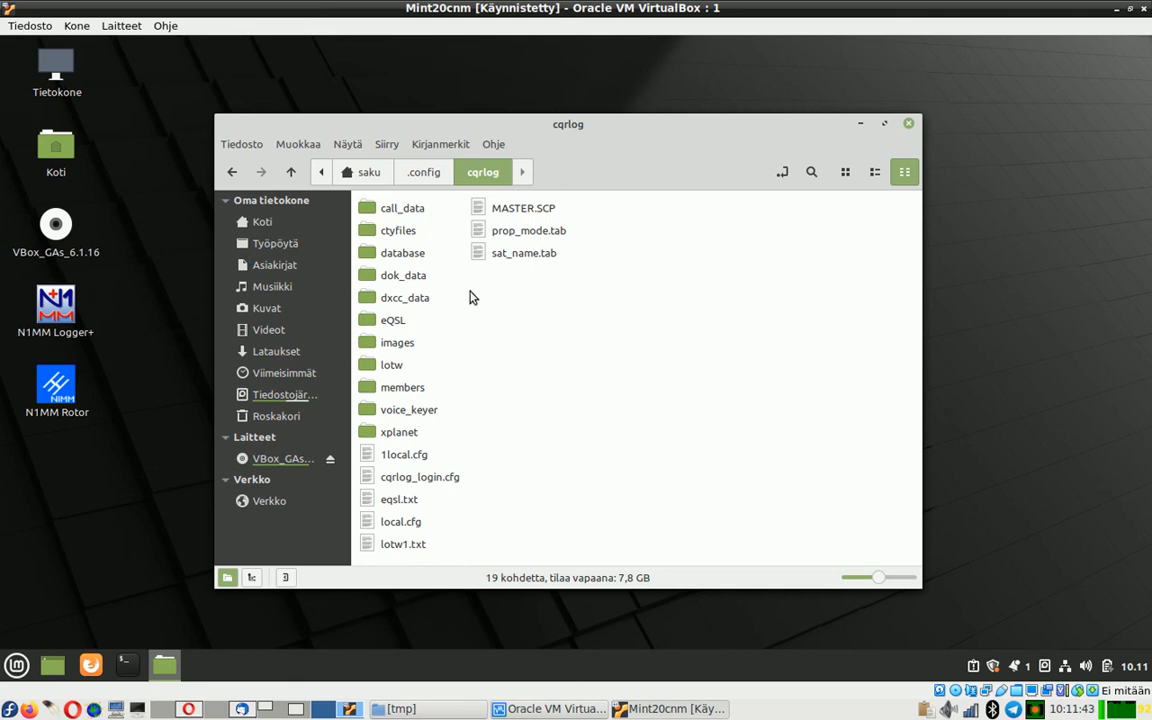
{"action": "double_click", "coordinate": [372, 253]}
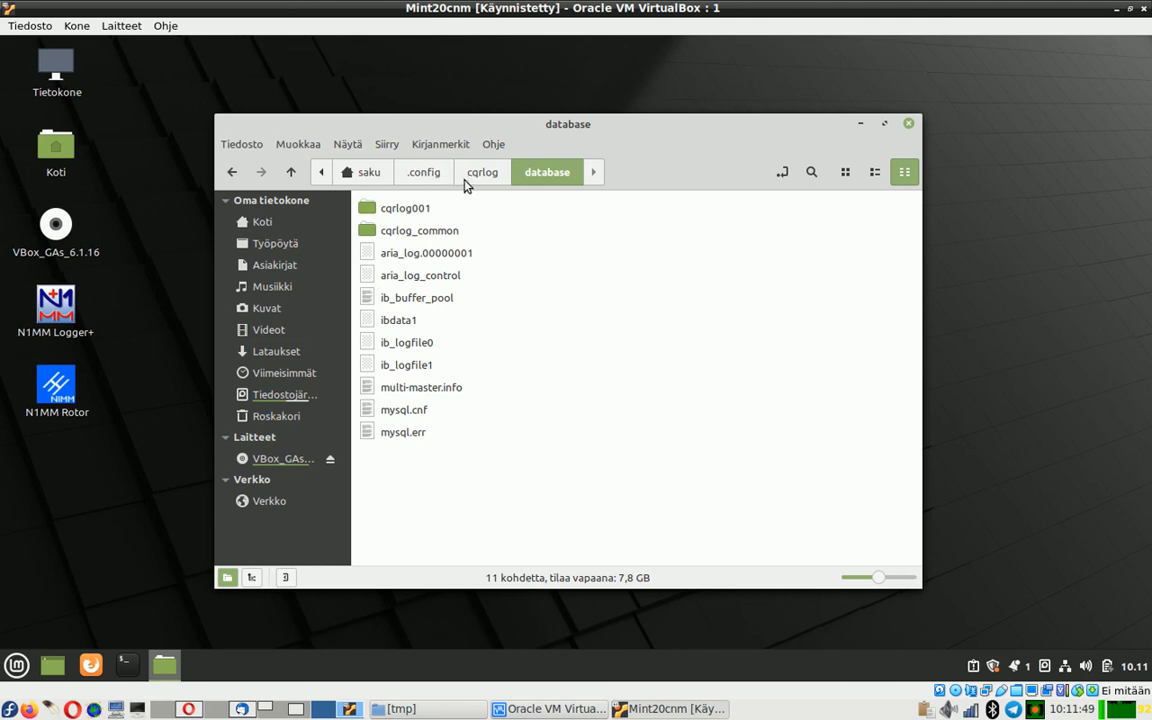
{"action": "left_click", "coordinate": [428, 176]}
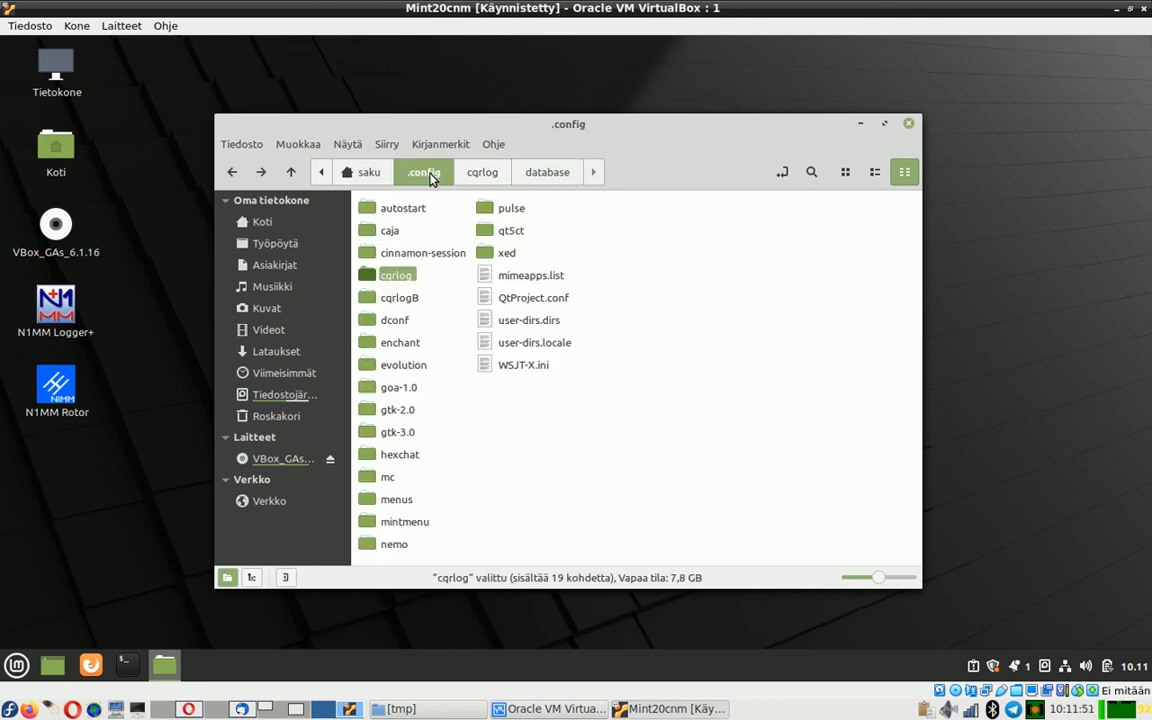
{"action": "double_click", "coordinate": [398, 299]}
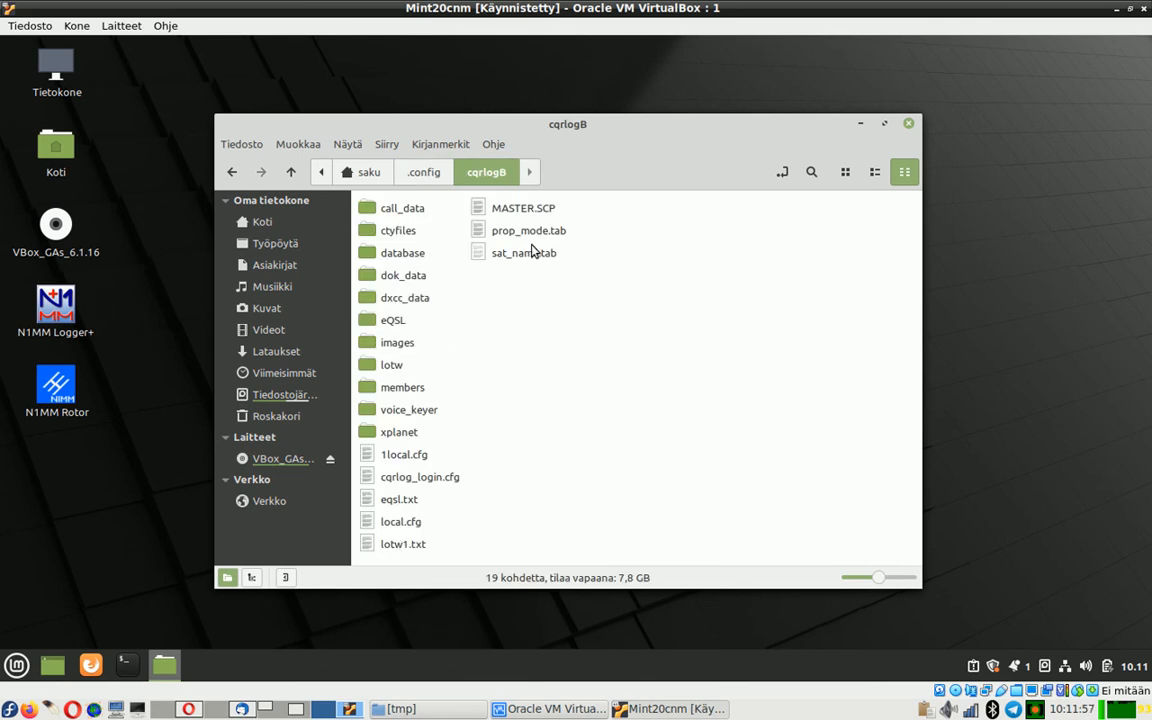
{"action": "double_click", "coordinate": [402, 255]}
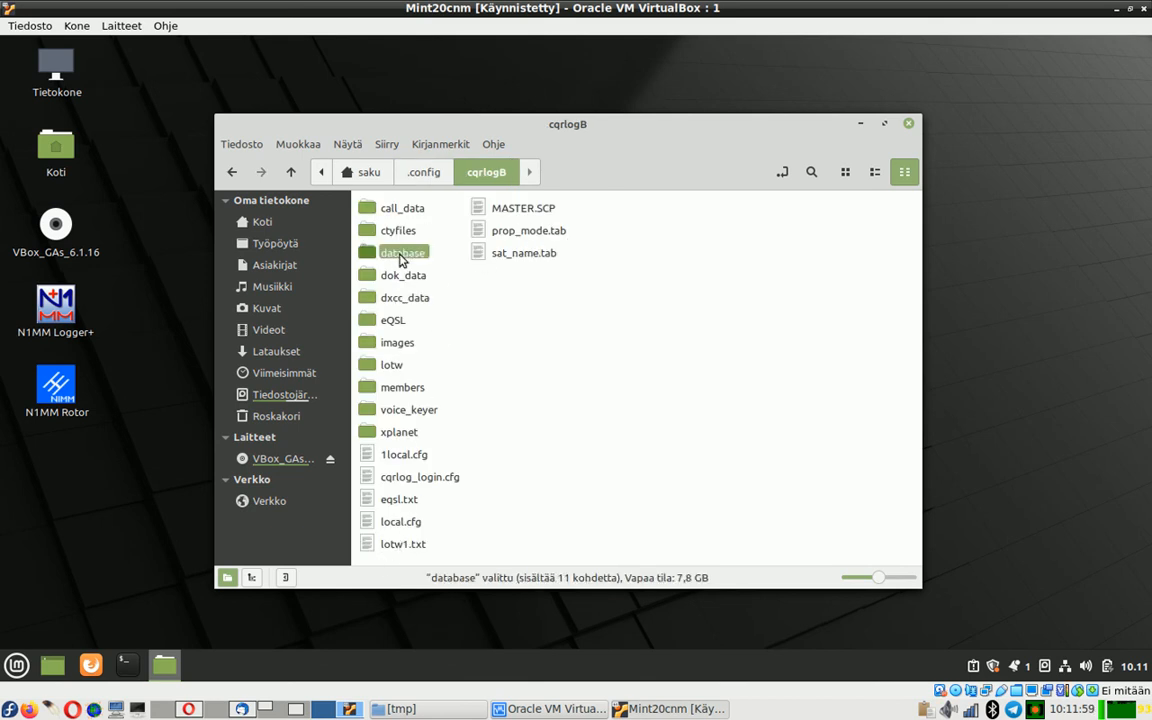
{"action": "left_click", "coordinate": [425, 173]}
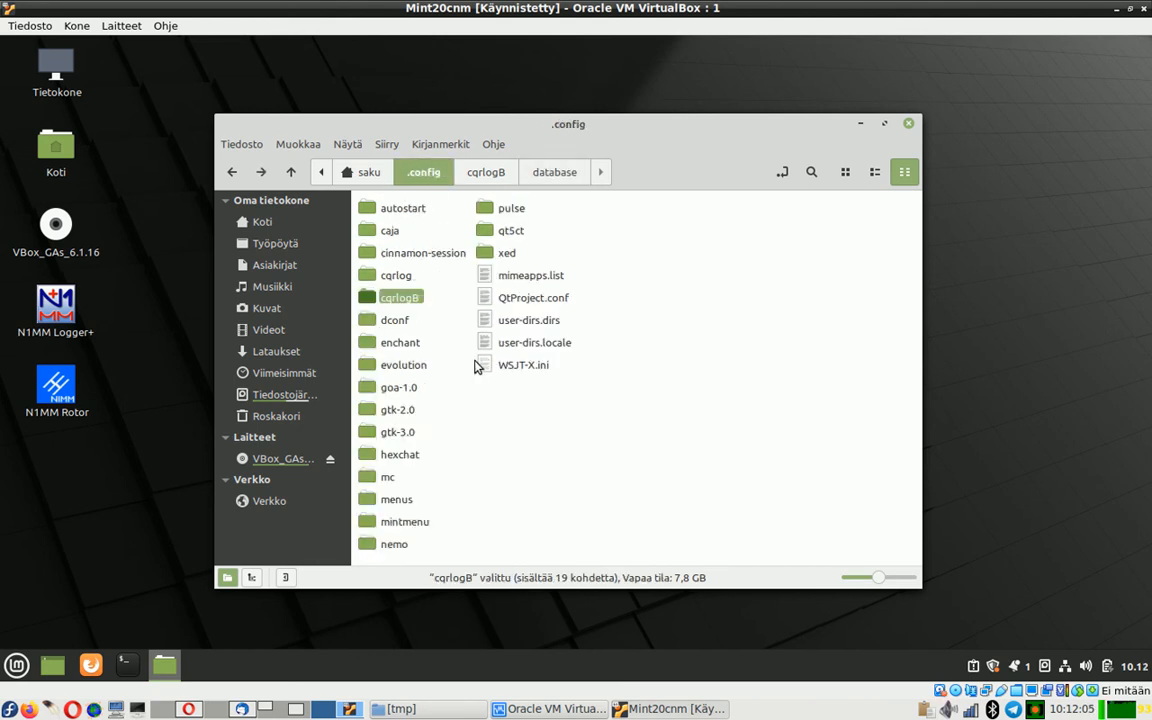